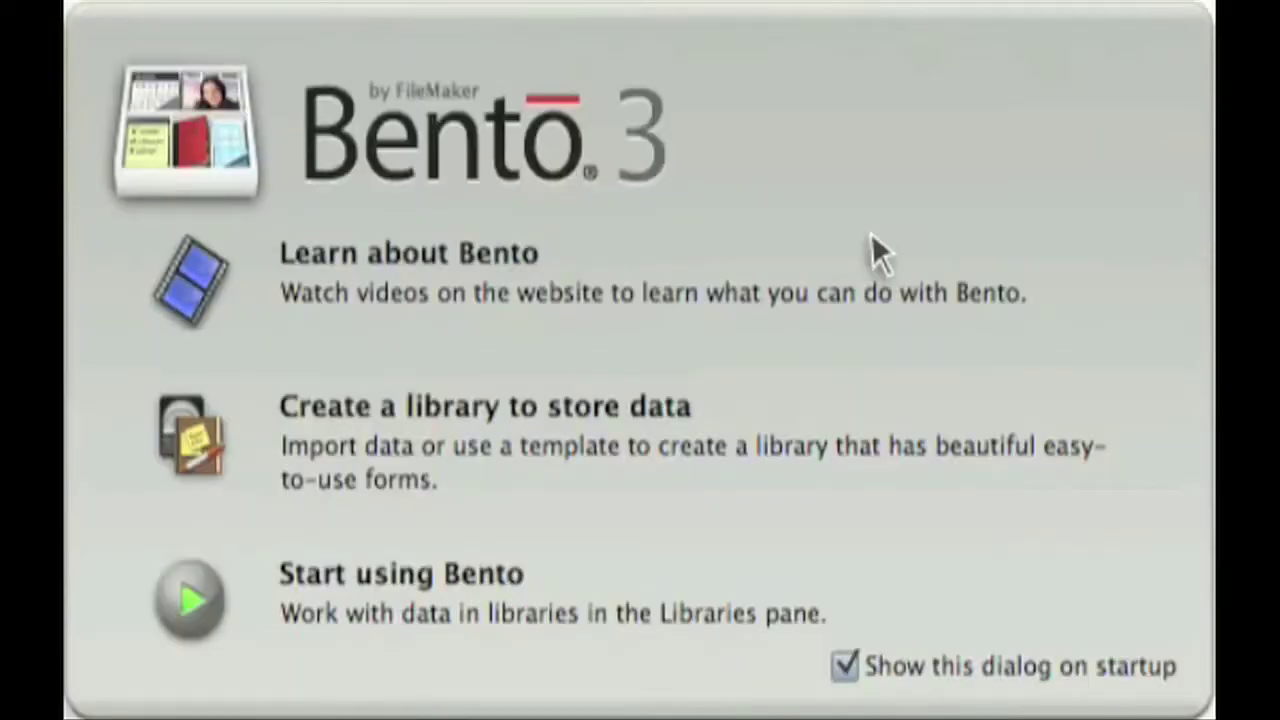
Start a new library, scroll through the templates and choose Party Planner
{"action": "left_click", "coordinate": [204, 446]}
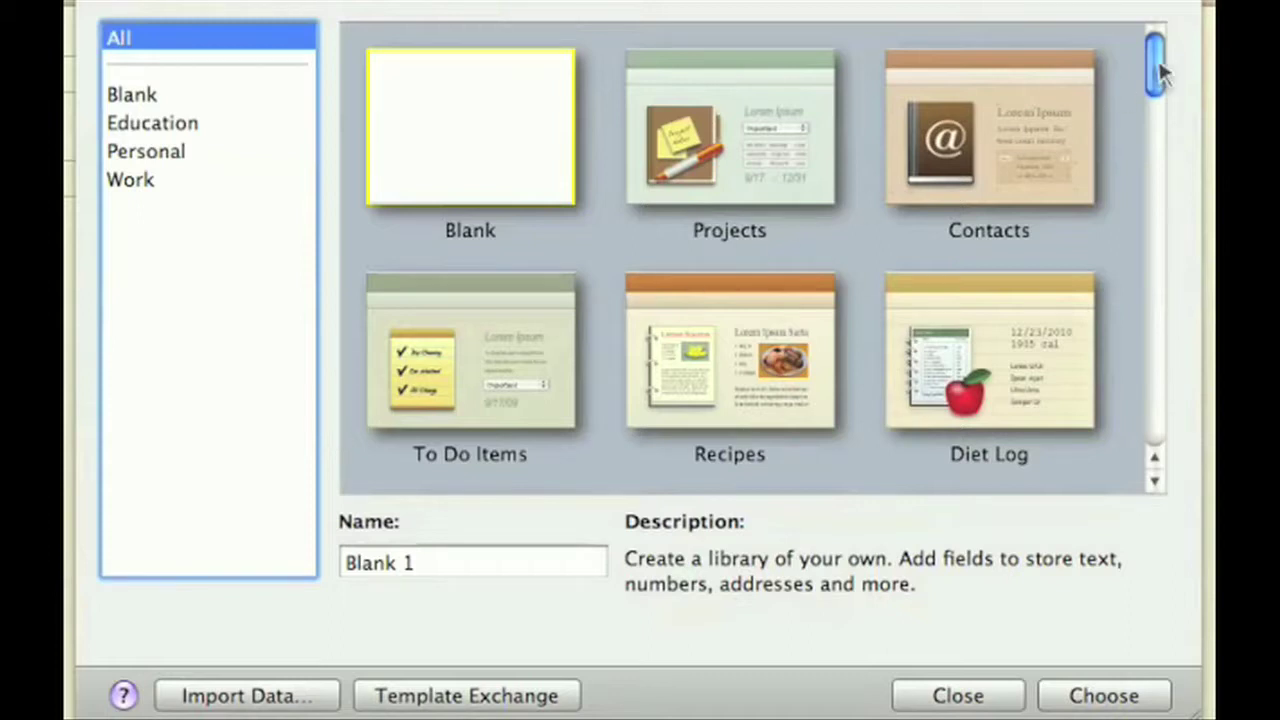
{"action": "left_click_drag", "start_coordinate": [1157, 70], "coordinate": [1160, 430]}
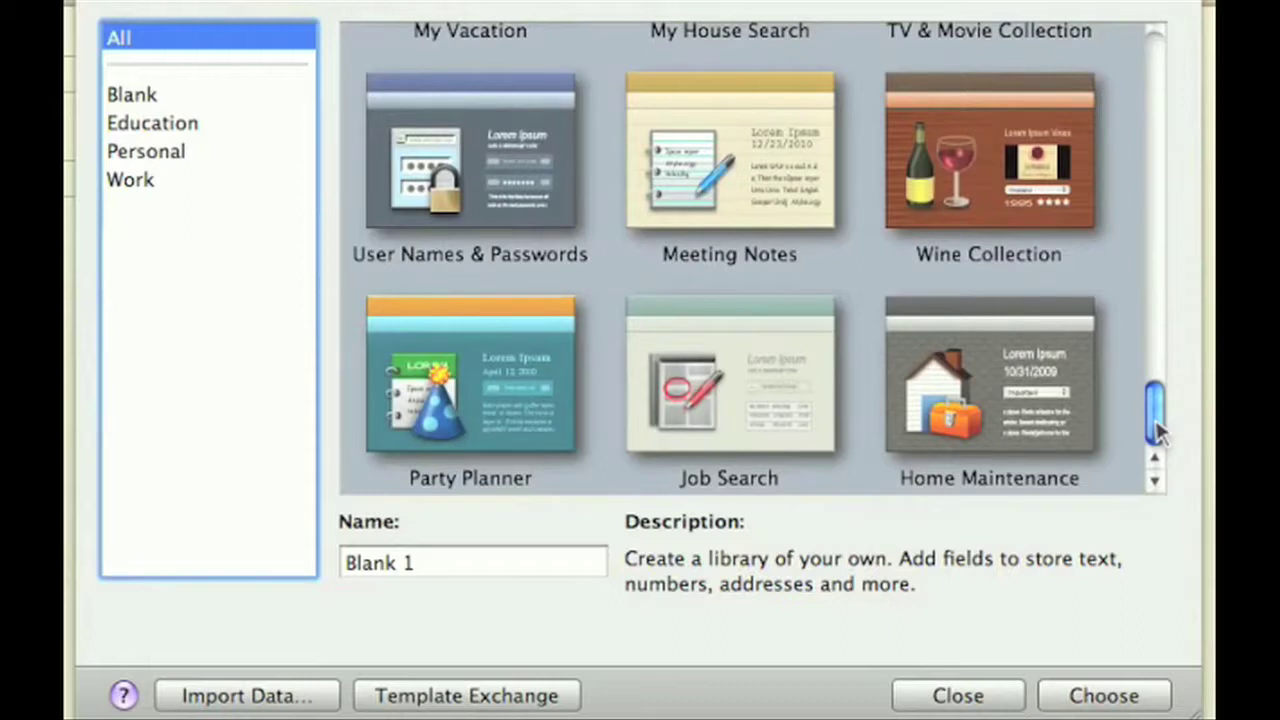
{"action": "left_click", "coordinate": [517, 417]}
Create the Party Planner library, then page back through the themes and apply Swimming Pool
{"action": "left_click", "coordinate": [1130, 689]}
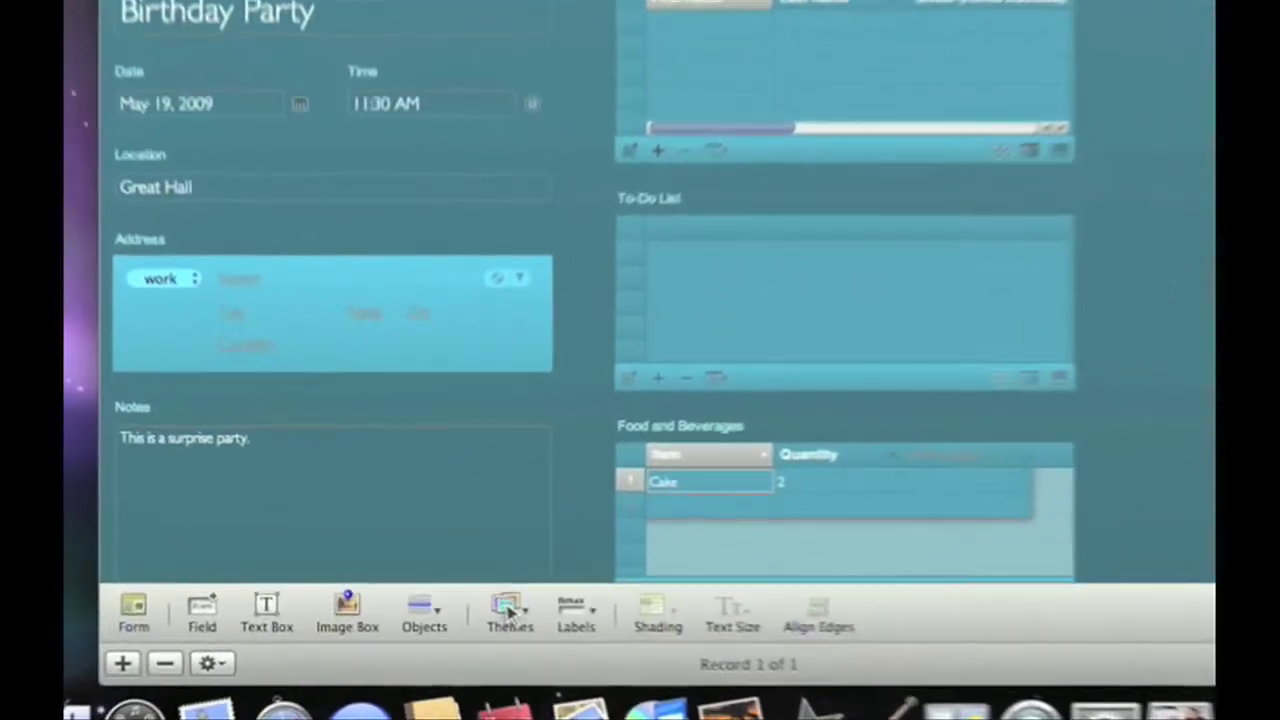
{"action": "left_click", "coordinate": [462, 592]}
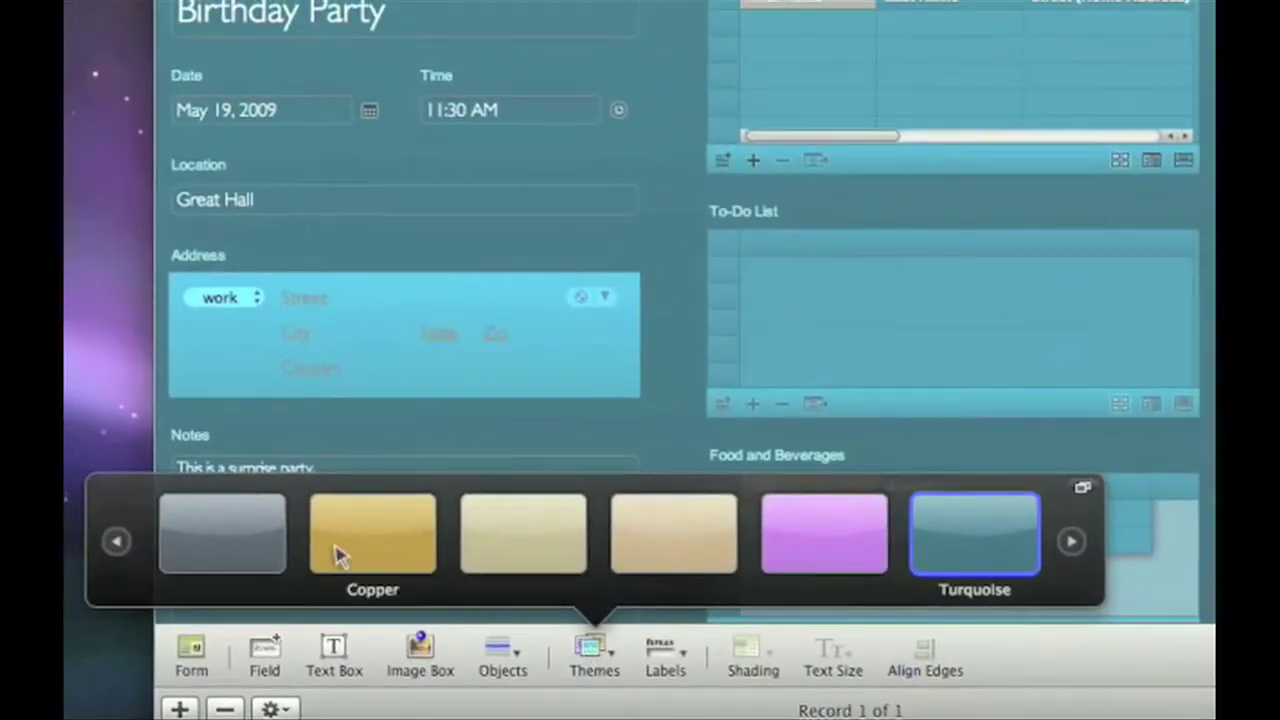
{"action": "left_click", "coordinate": [45, 507]}
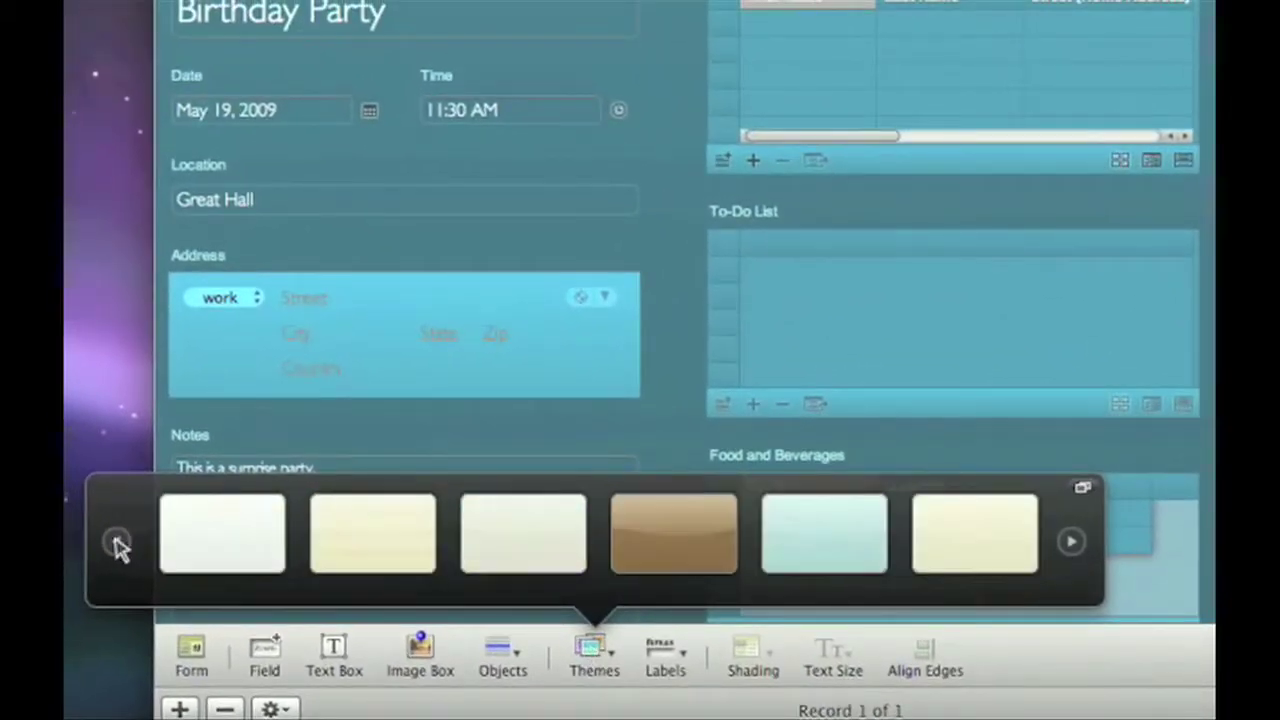
{"action": "left_click", "coordinate": [117, 543]}
{"action": "left_click", "coordinate": [117, 543]}
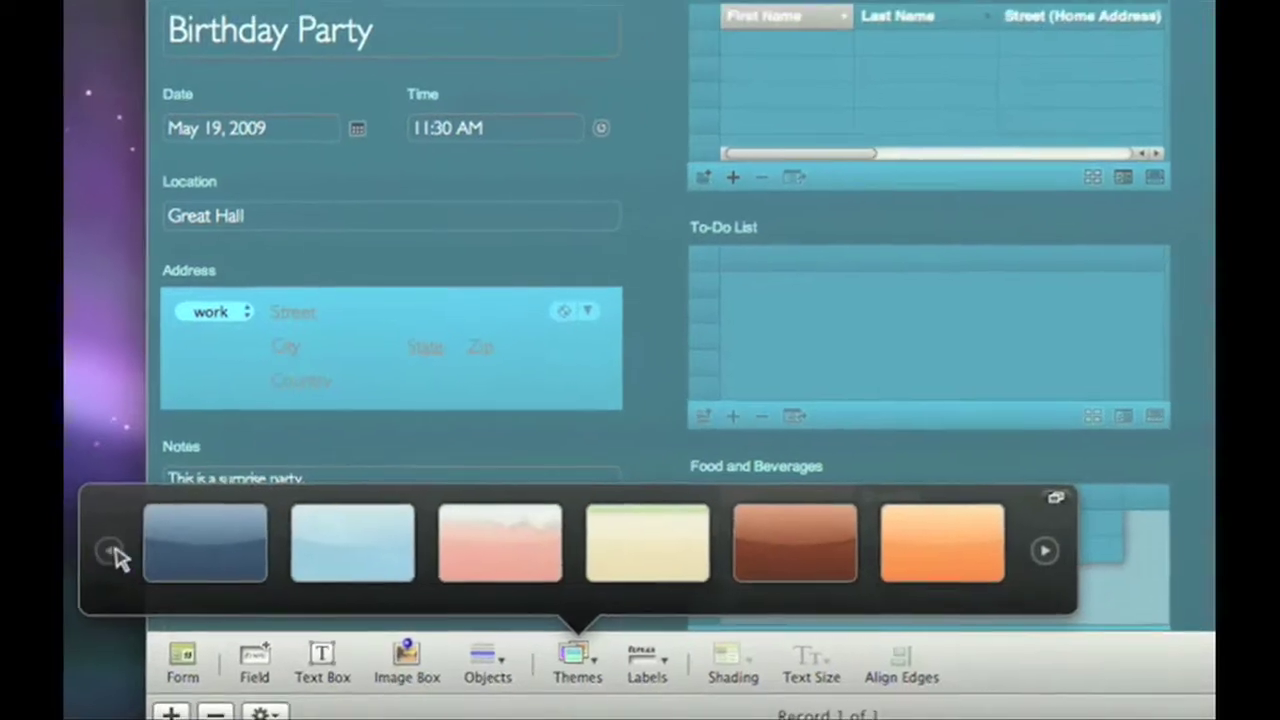
{"action": "left_click", "coordinate": [352, 552]}
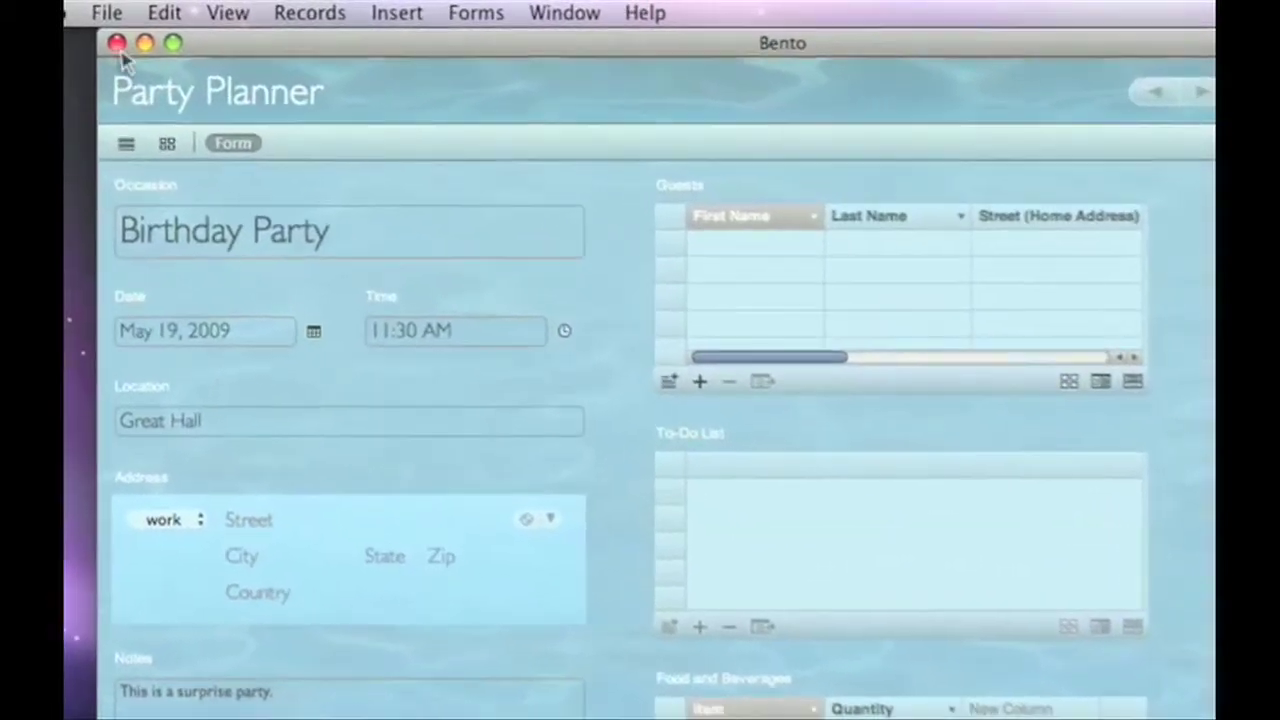
Look over the File menu's create and import options, then dismiss them
{"action": "left_click", "coordinate": [106, 12]}
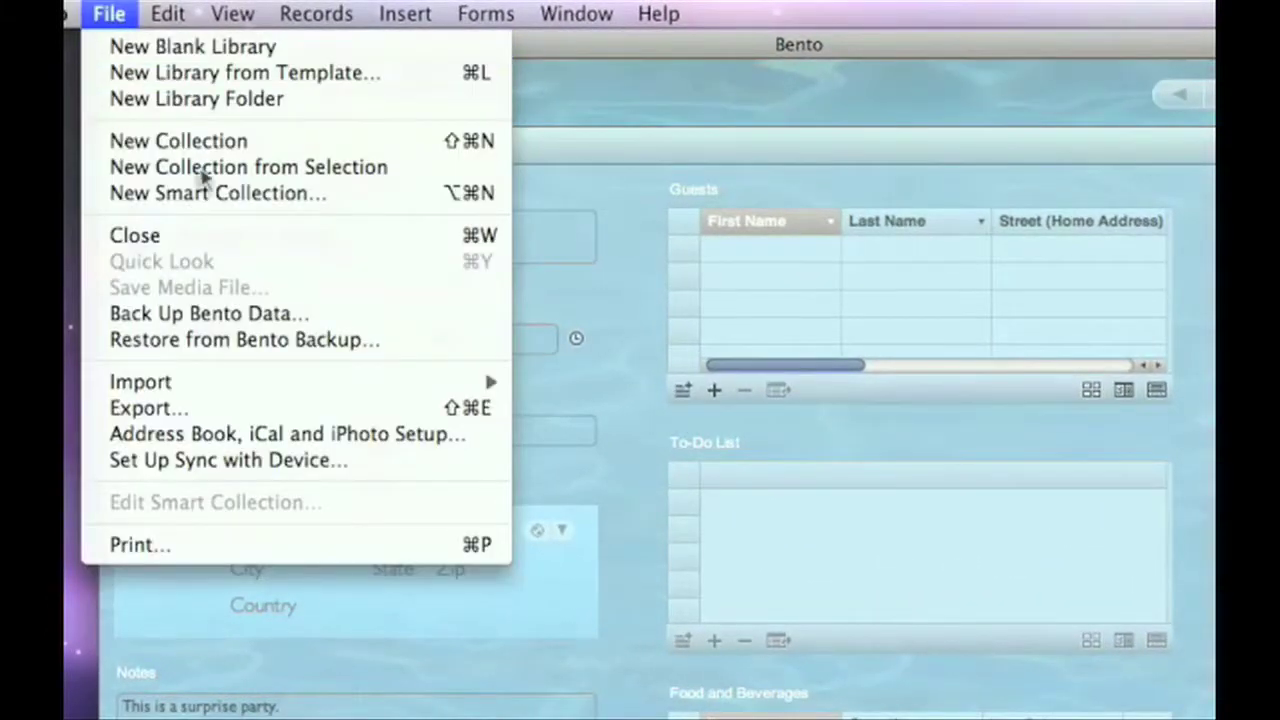
{"action": "mouse_move", "coordinate": [383, 384]}
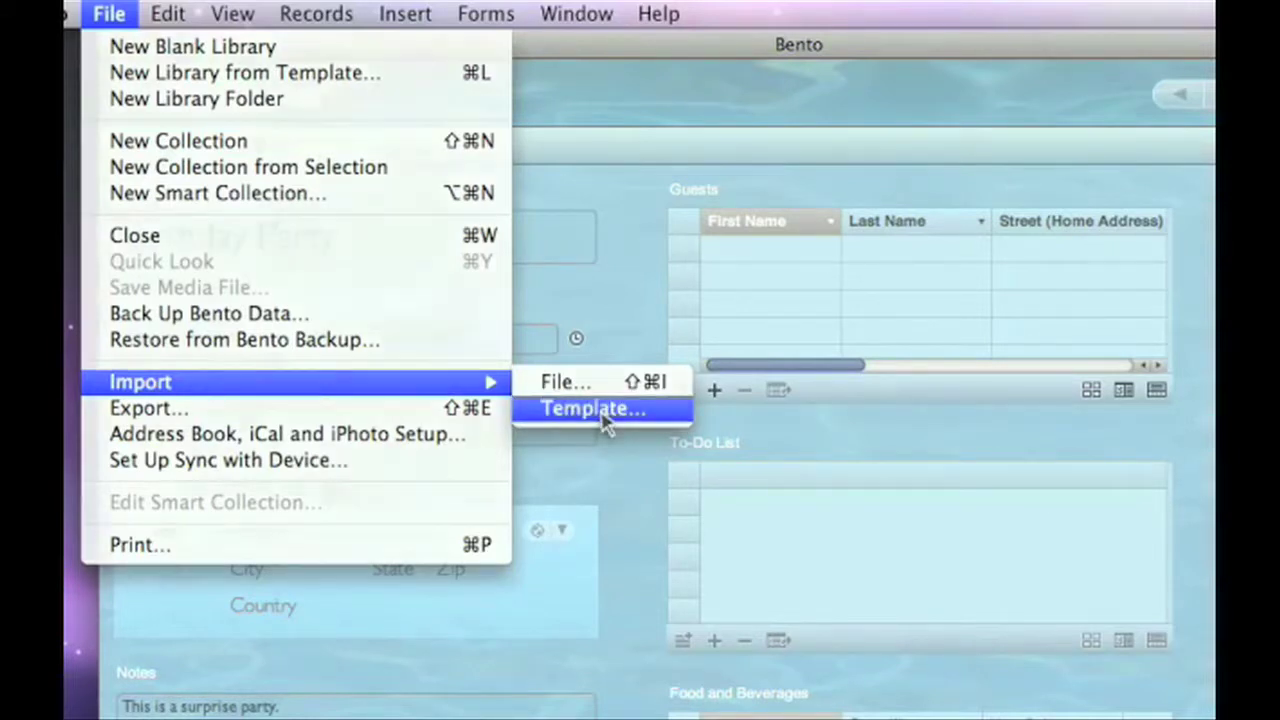
{"action": "key", "text": "Escape"}
Replace the Occasion 'Birthday Party' with 'My Party!'
{"action": "left_click", "coordinate": [337, 255]}
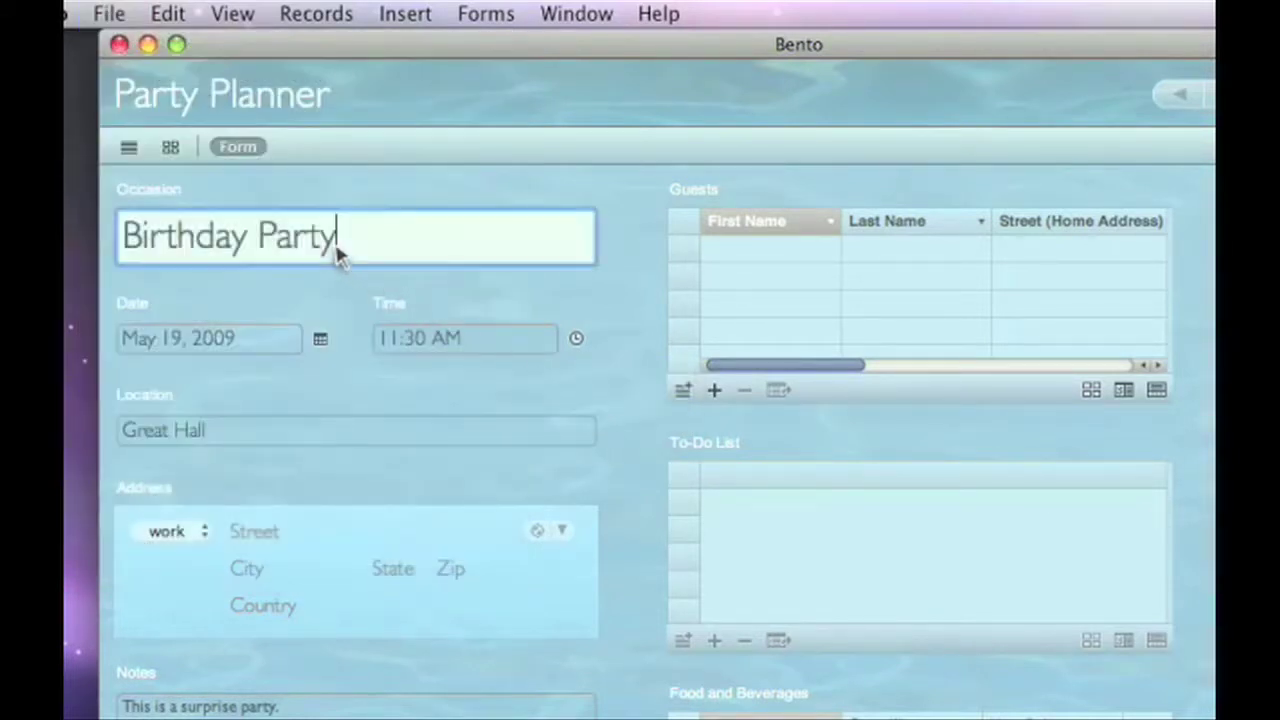
{"action": "triple_click", "coordinate": [337, 255]}
{"action": "type", "text": "My Party!"}
{"action": "key", "text": "Return"}
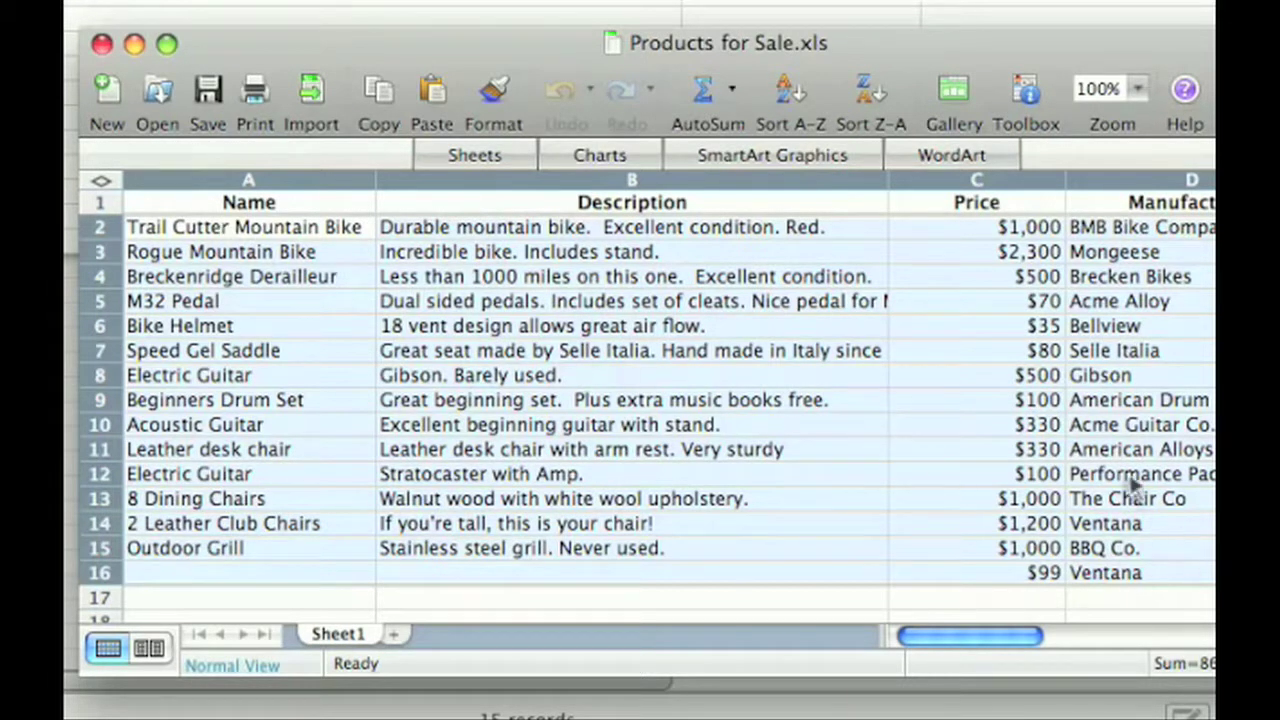
Copy the selected product rows from Products for Sale.xls
{"action": "right_click", "coordinate": [848, 226]}
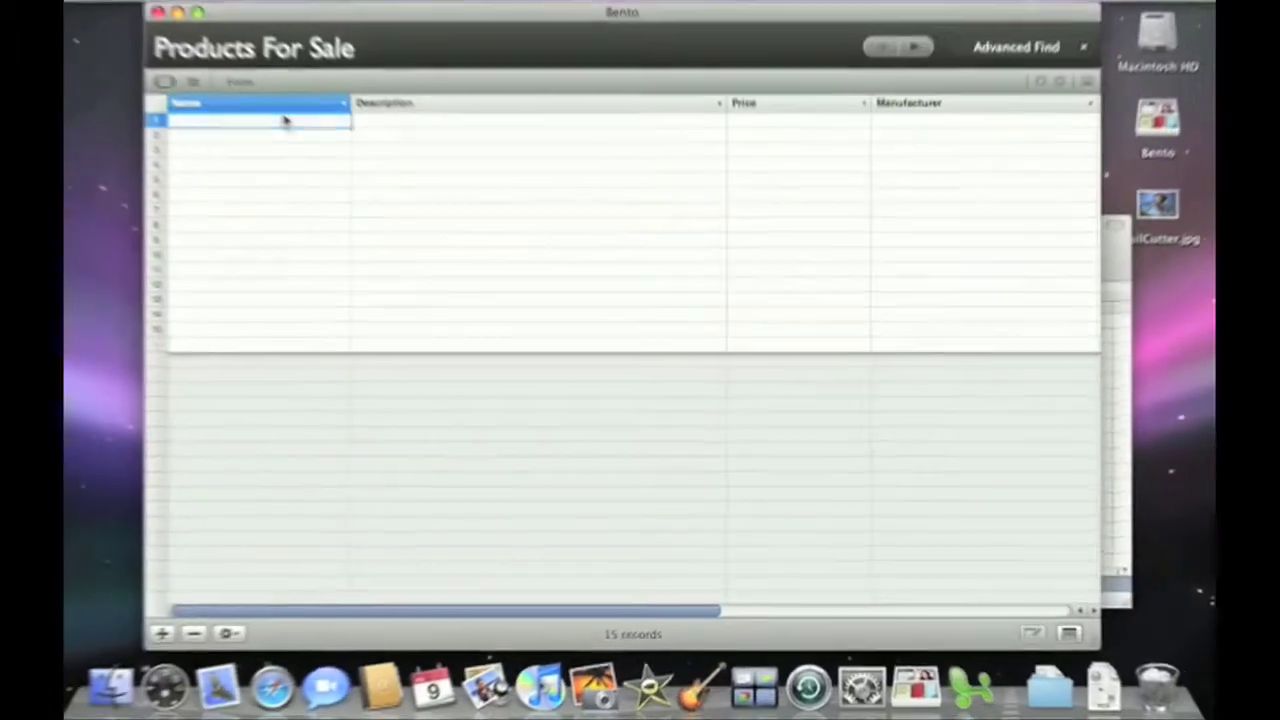
Paste the copied products into the empty first record, then view it as a form
{"action": "right_click", "coordinate": [283, 134]}
{"action": "left_click", "coordinate": [314, 177]}
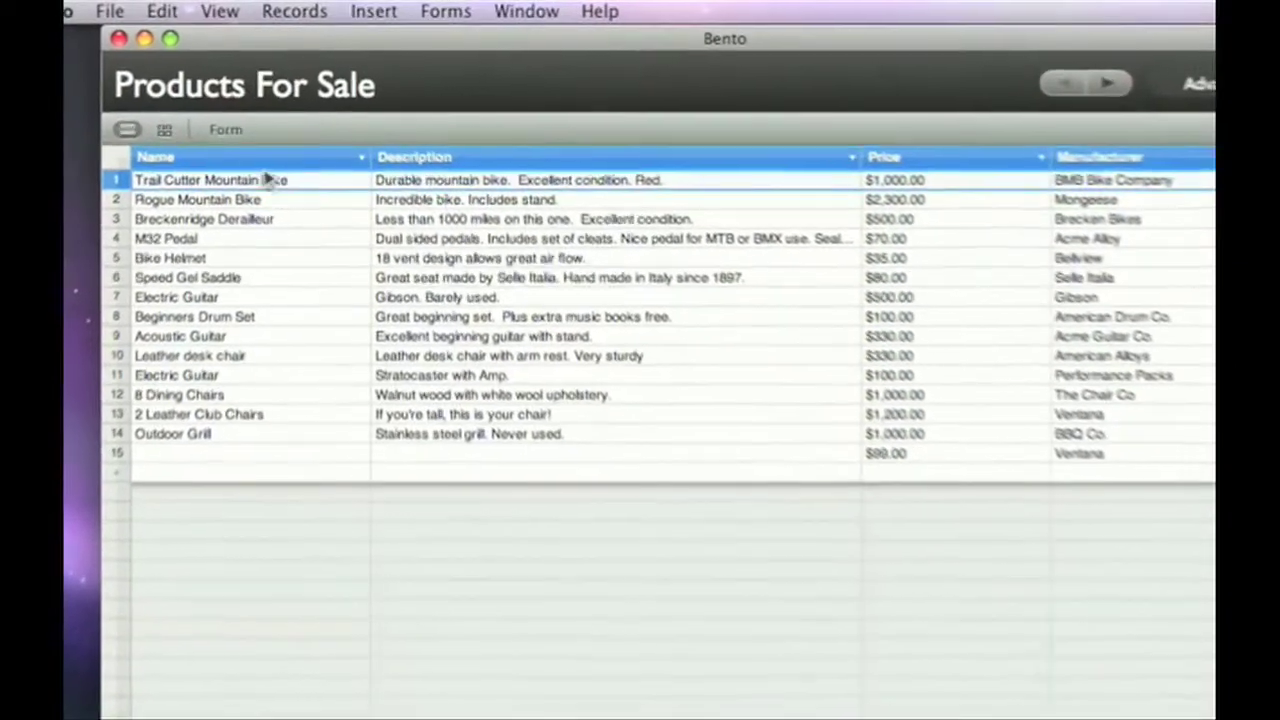
{"action": "left_click", "coordinate": [228, 133]}
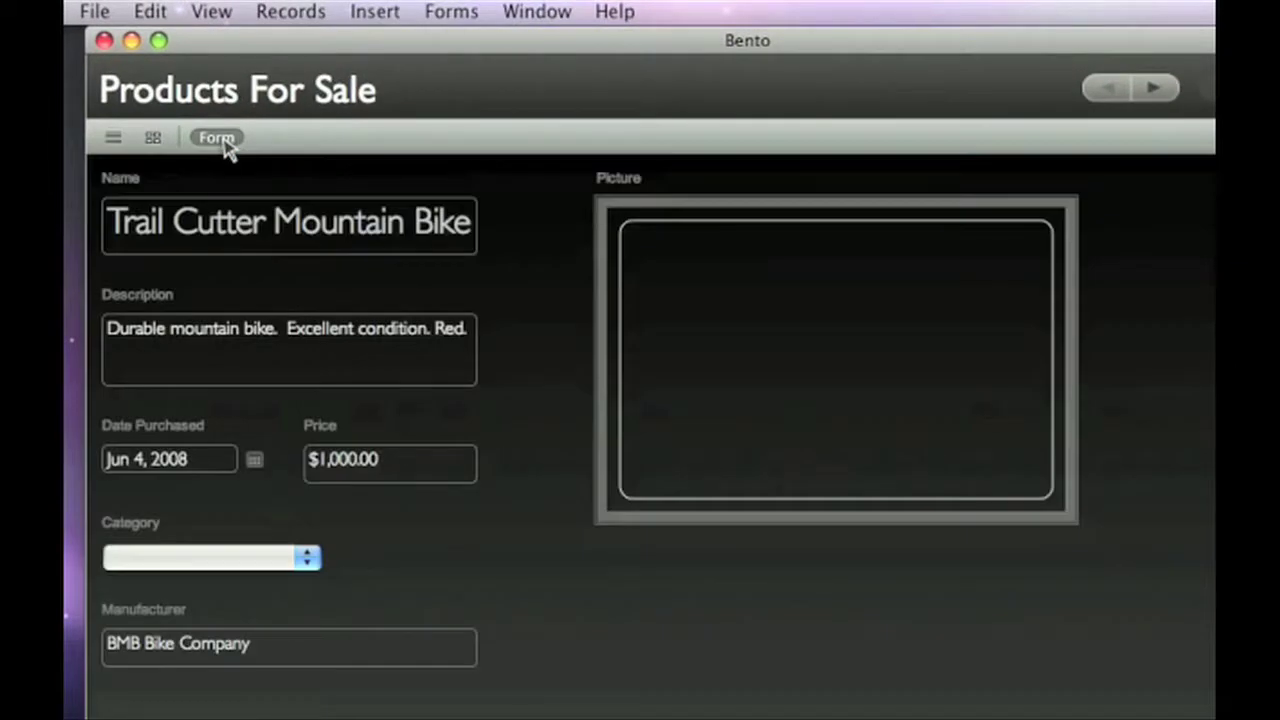
Add TrailCutter.jpg to the Picture field and show products as a grid titled by Name
{"action": "left_click_drag", "start_coordinate": [1128, 278], "coordinate": [545, 403]}
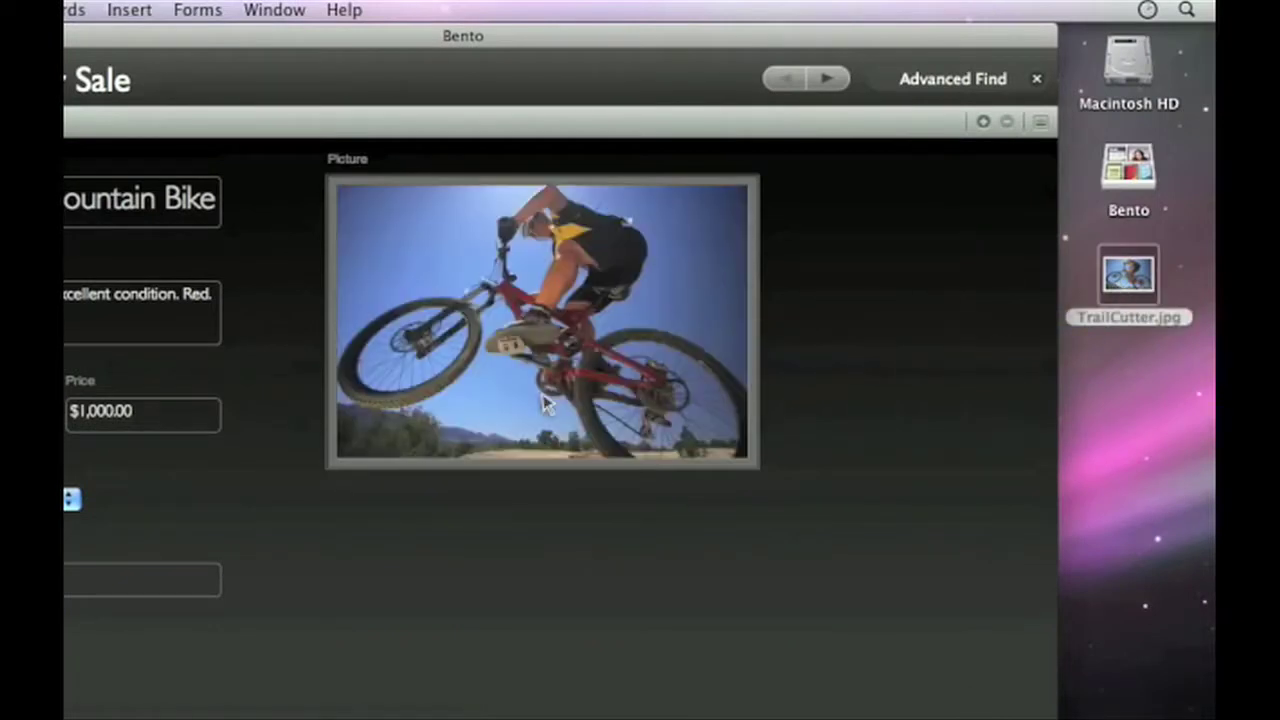
{"action": "left_click", "coordinate": [1040, 121]}
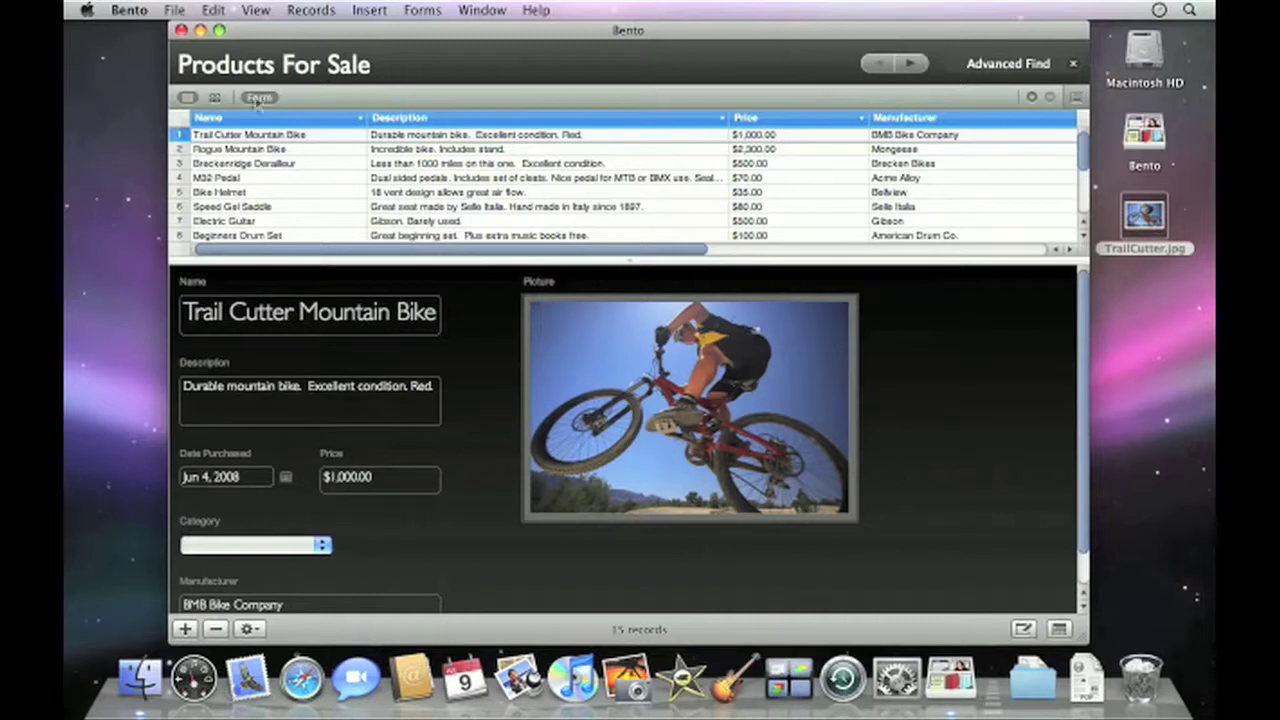
{"action": "left_click", "coordinate": [214, 98]}
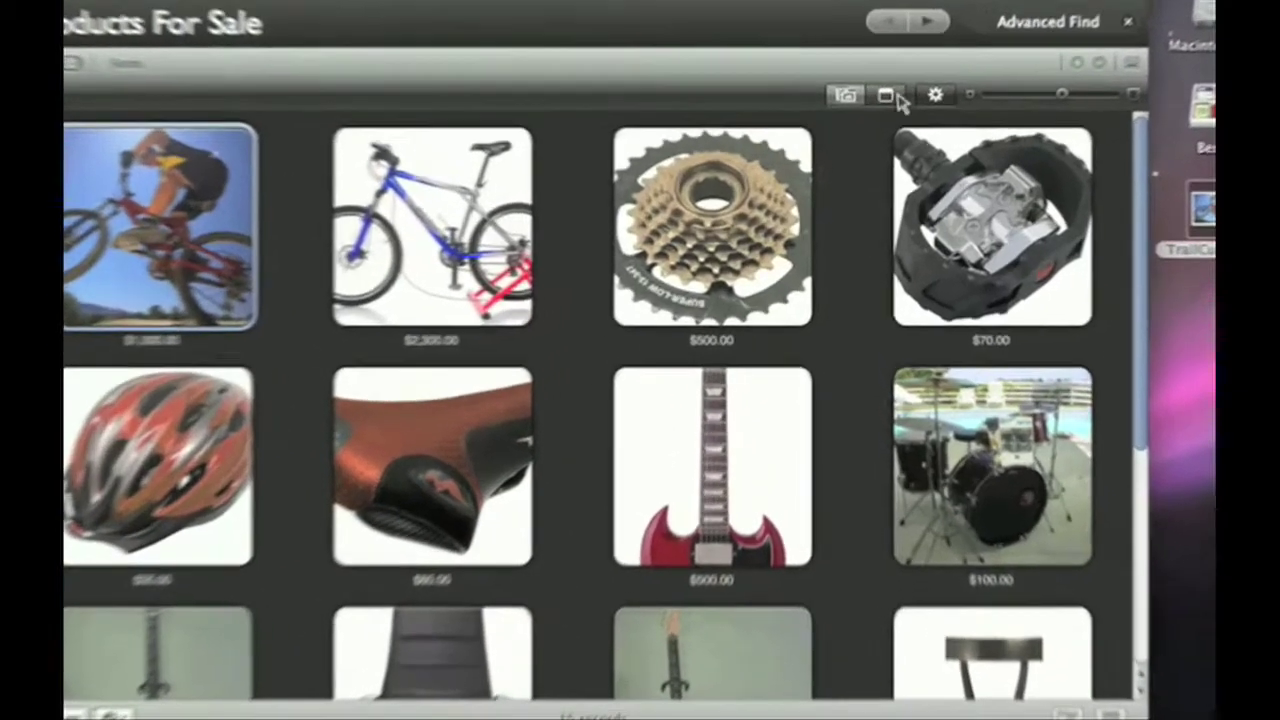
{"action": "left_click", "coordinate": [917, 122]}
{"action": "left_click", "coordinate": [888, 388]}
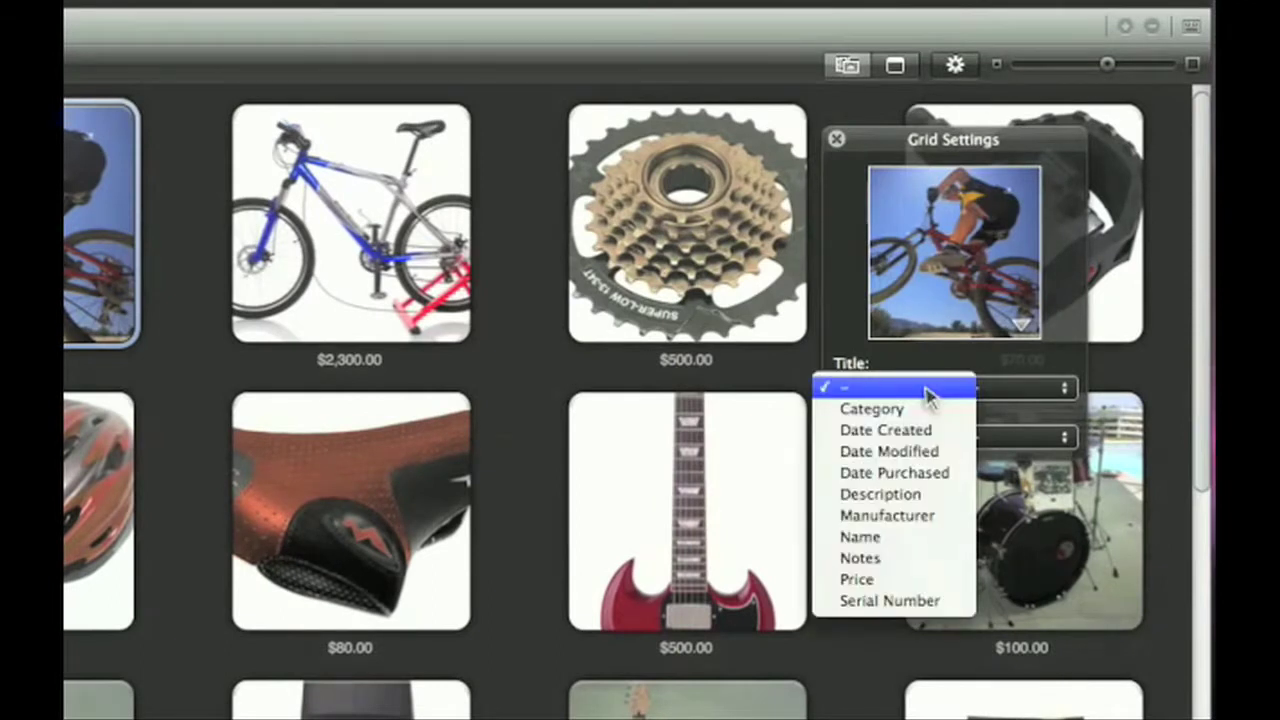
{"action": "left_click", "coordinate": [916, 540]}
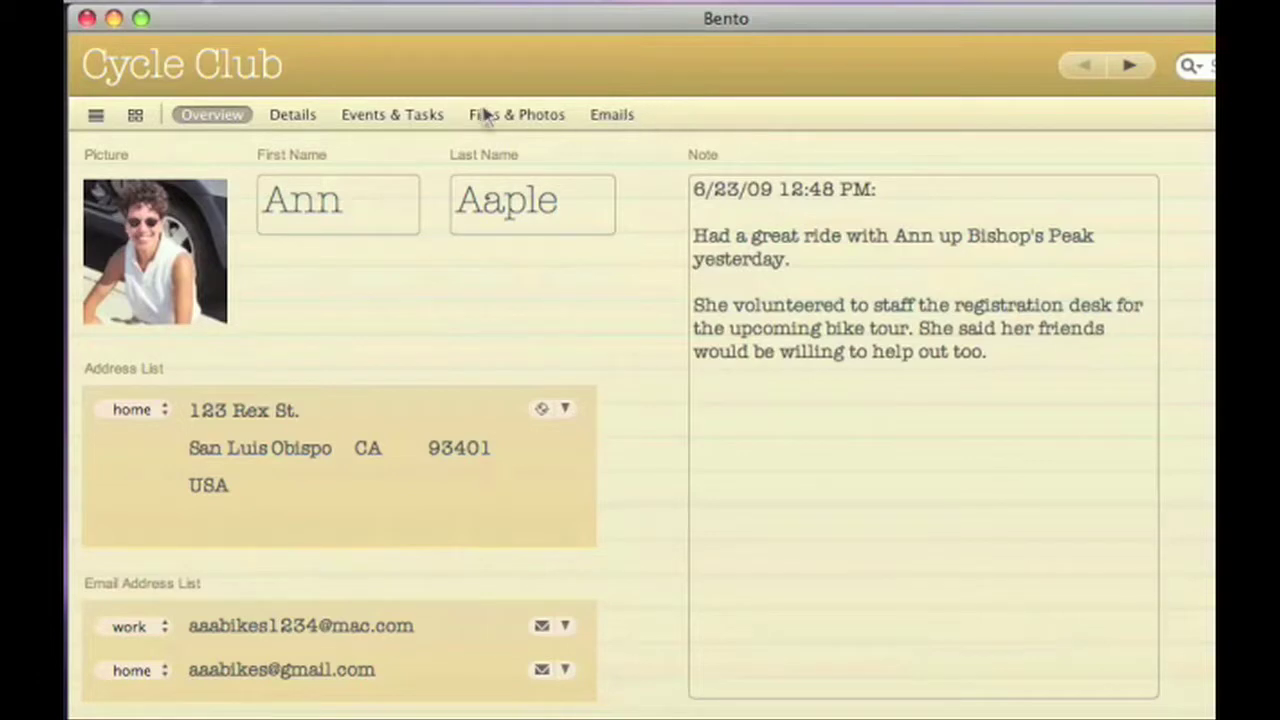
Show the Cycle Club members as a gallery of form previews instead of photos
{"action": "left_click", "coordinate": [135, 115]}
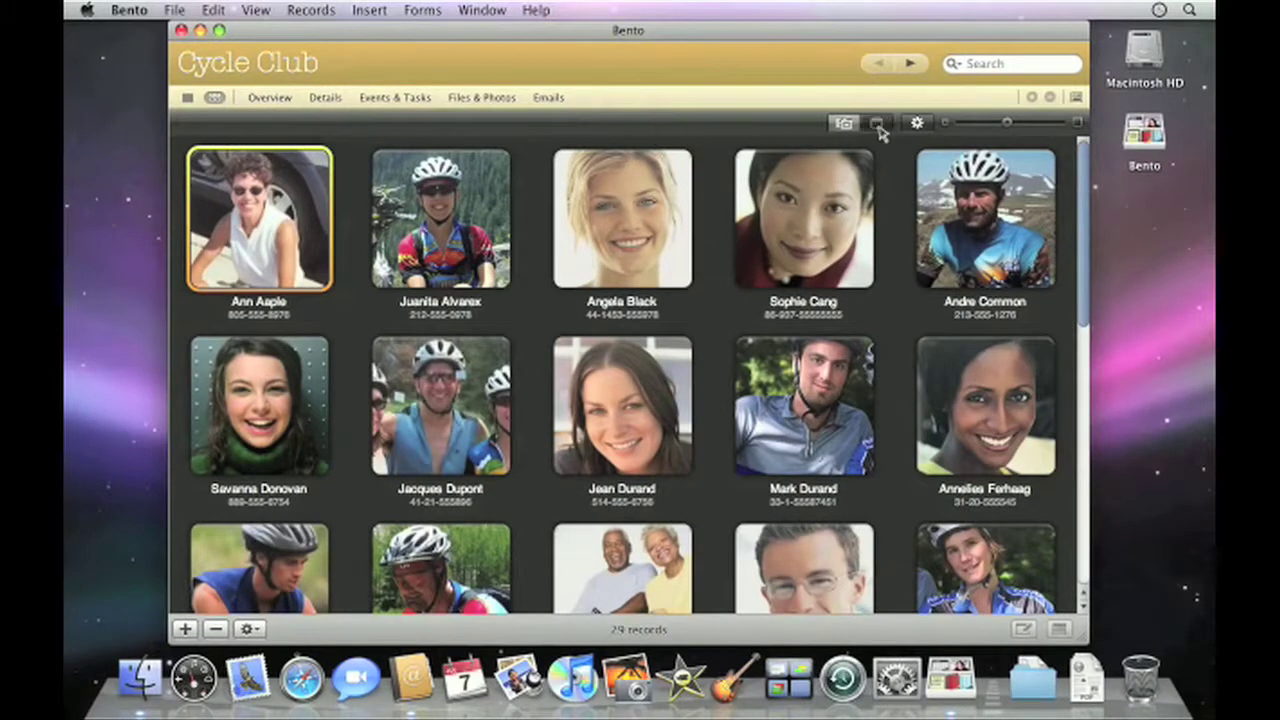
{"action": "left_click", "coordinate": [877, 123]}
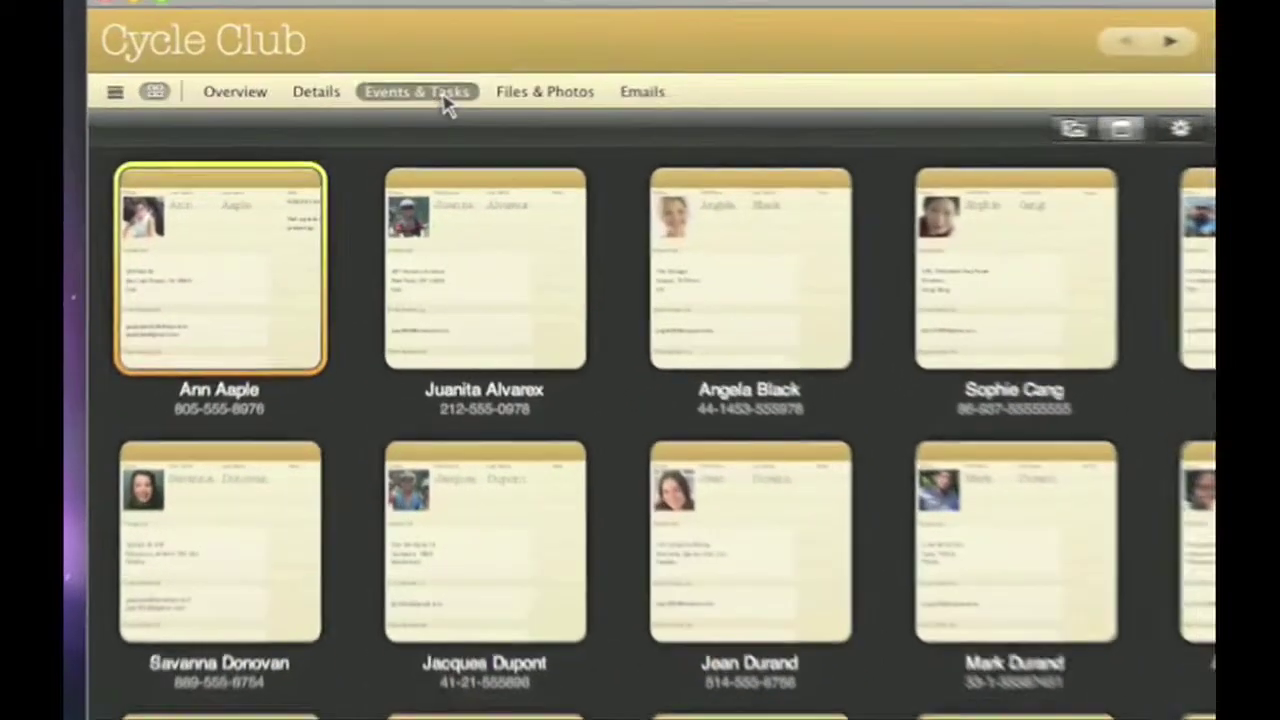
Link the Summer Cycling Tour calendar event to the contact's Events & Tasks
{"action": "left_click", "coordinate": [395, 97]}
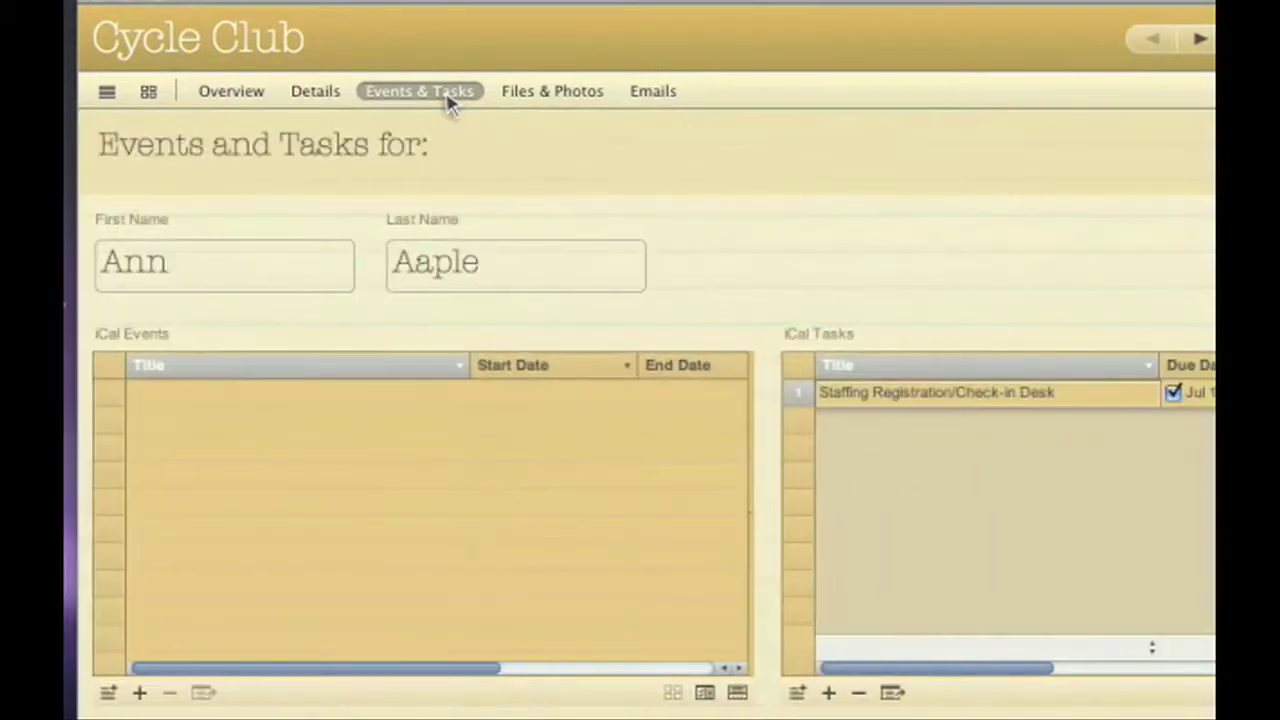
{"action": "left_click", "coordinate": [108, 692]}
{"action": "left_click", "coordinate": [1130, 592]}
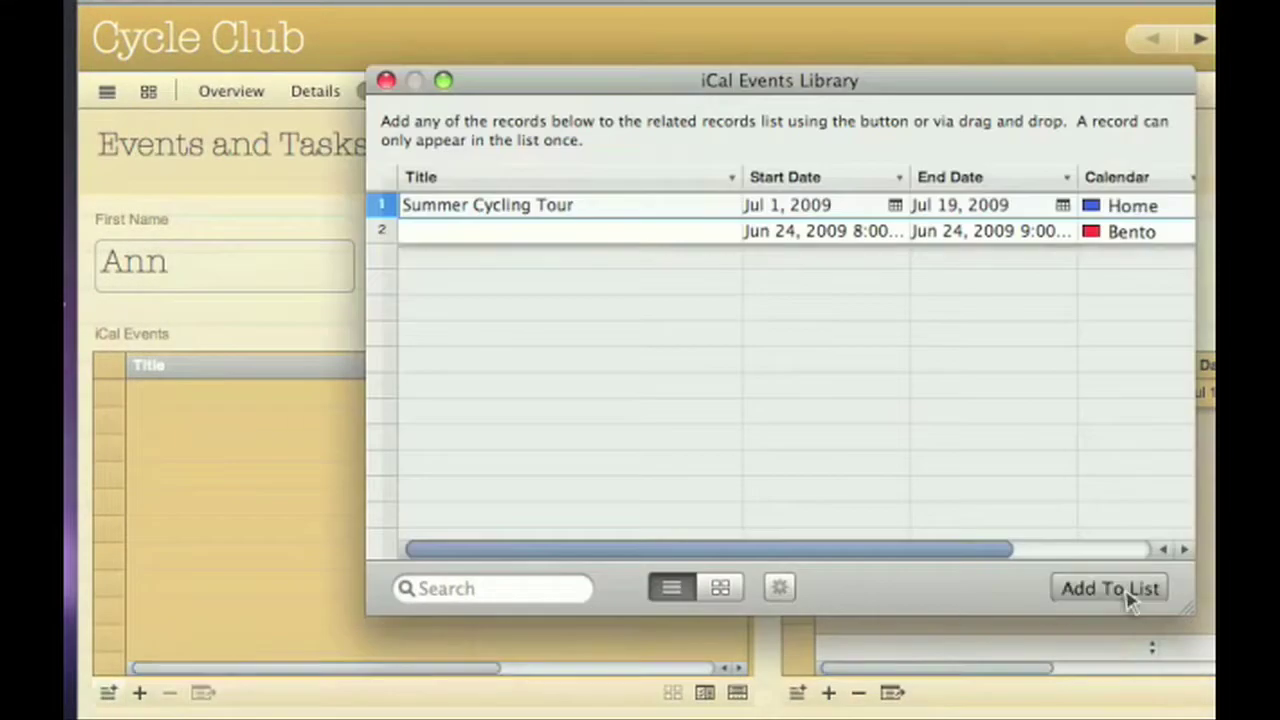
{"action": "left_click", "coordinate": [386, 80]}
Preview the Volunteer Sign Up Form, then show Important Emails beside the Mail inbox
{"action": "left_click", "coordinate": [558, 95]}
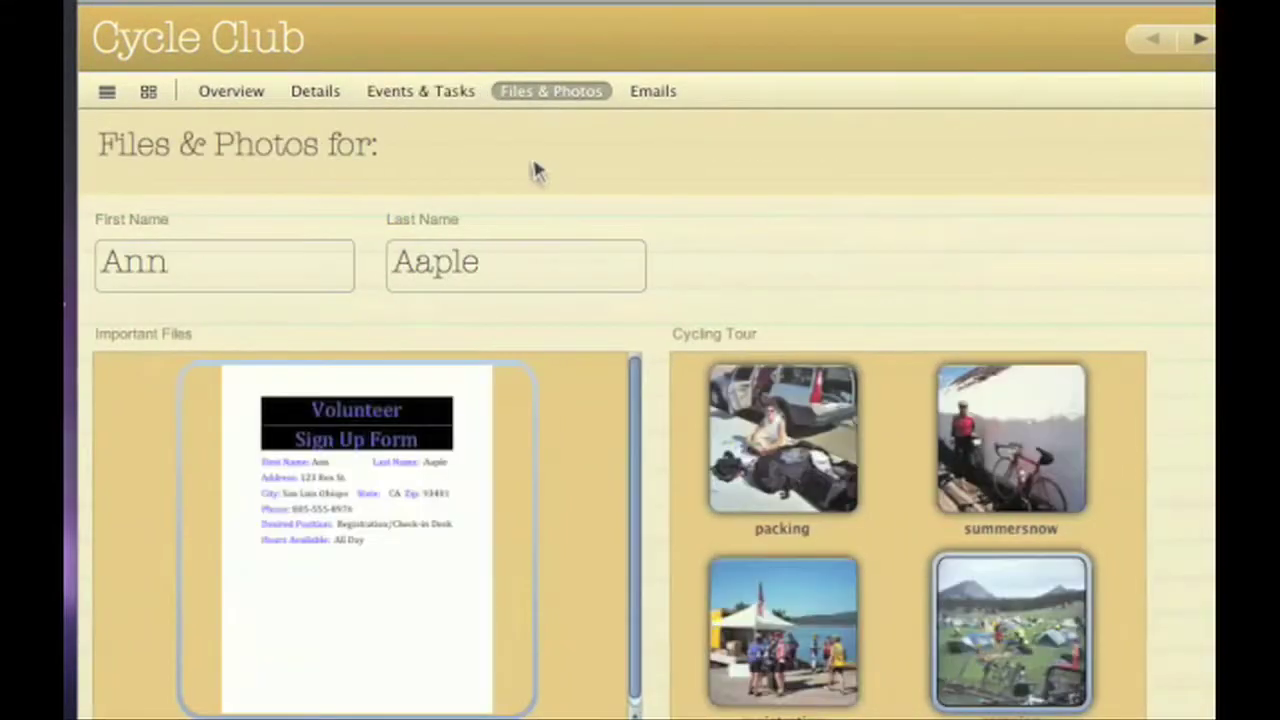
{"action": "double_click", "coordinate": [397, 580]}
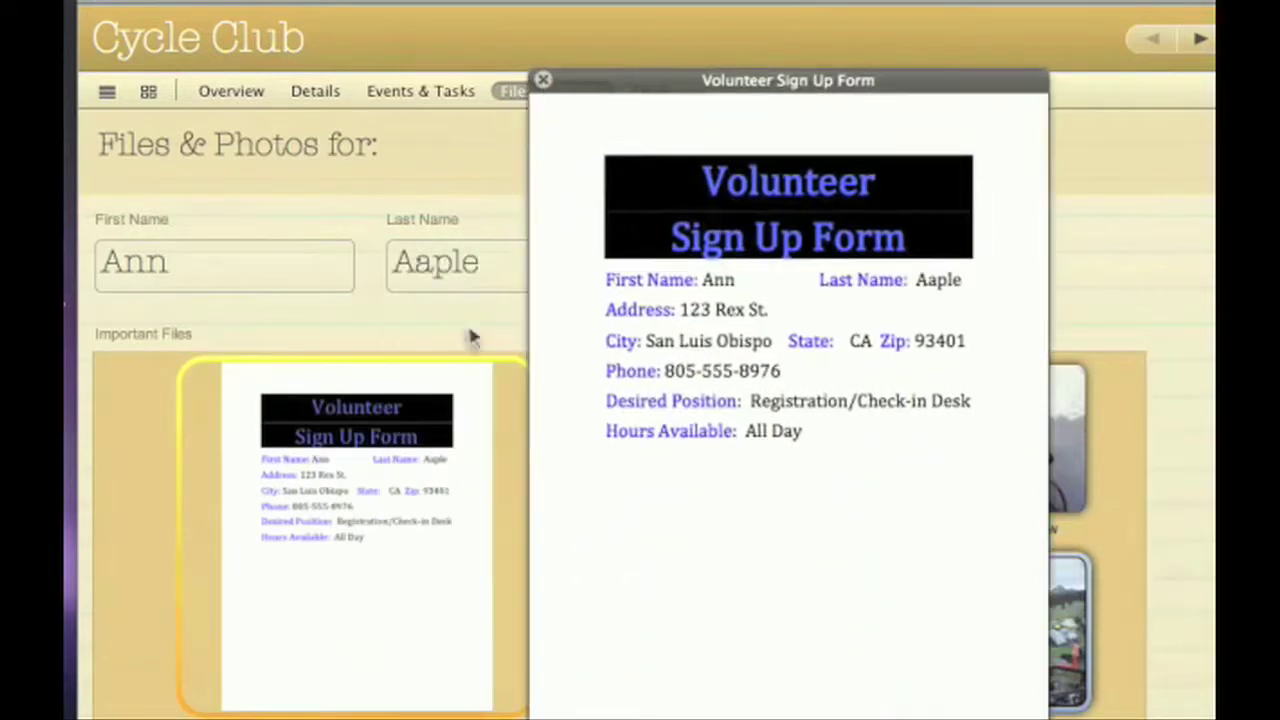
{"action": "left_click", "coordinate": [543, 80]}
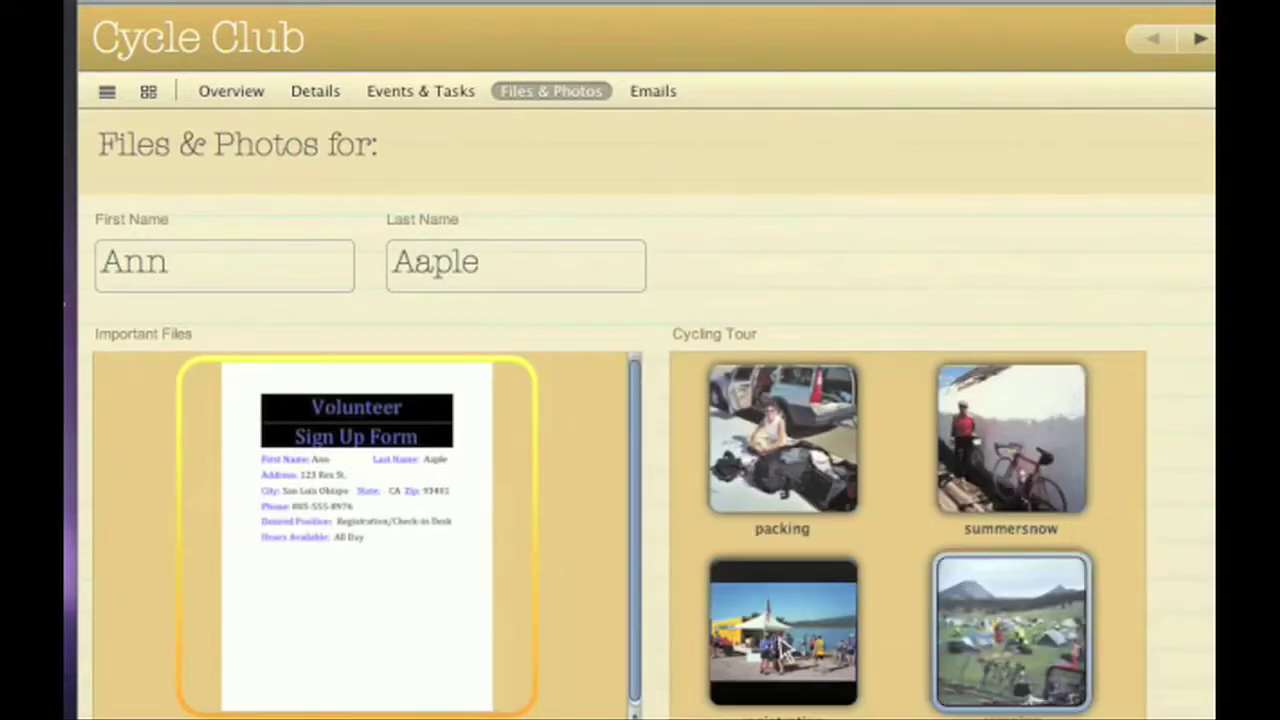
{"action": "left_click", "coordinate": [652, 92]}
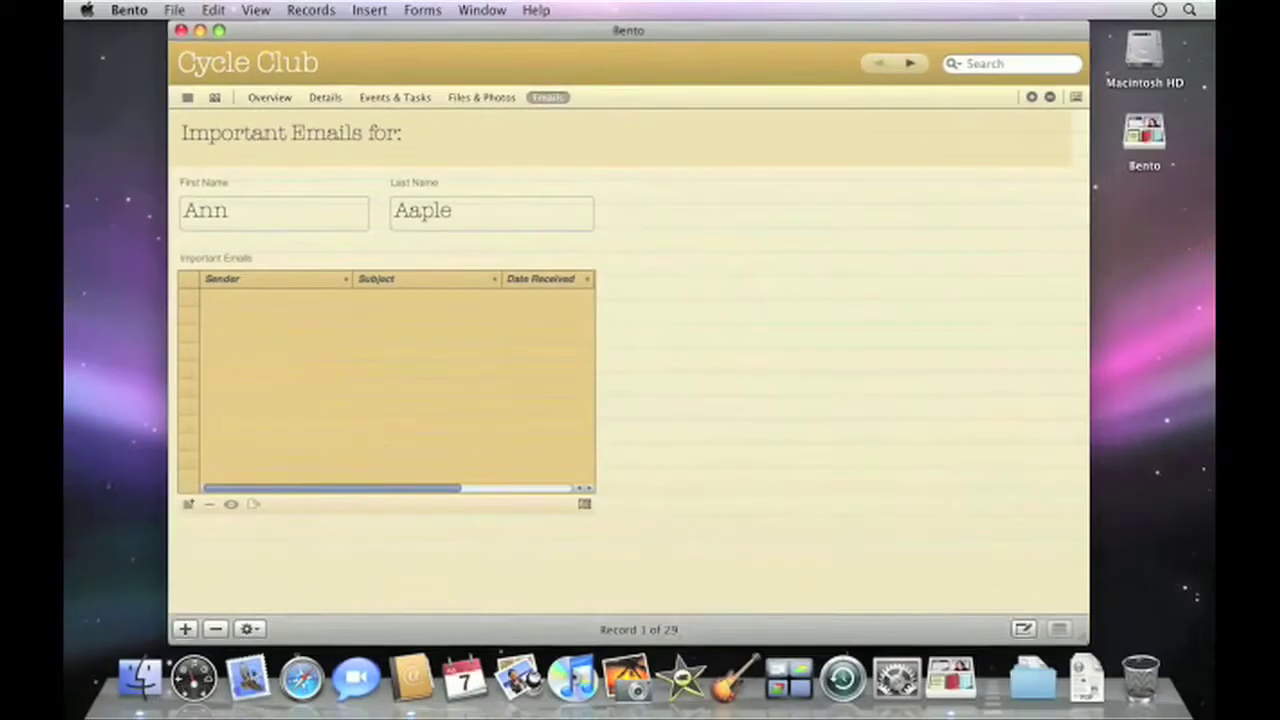
{"action": "left_click", "coordinate": [248, 680]}
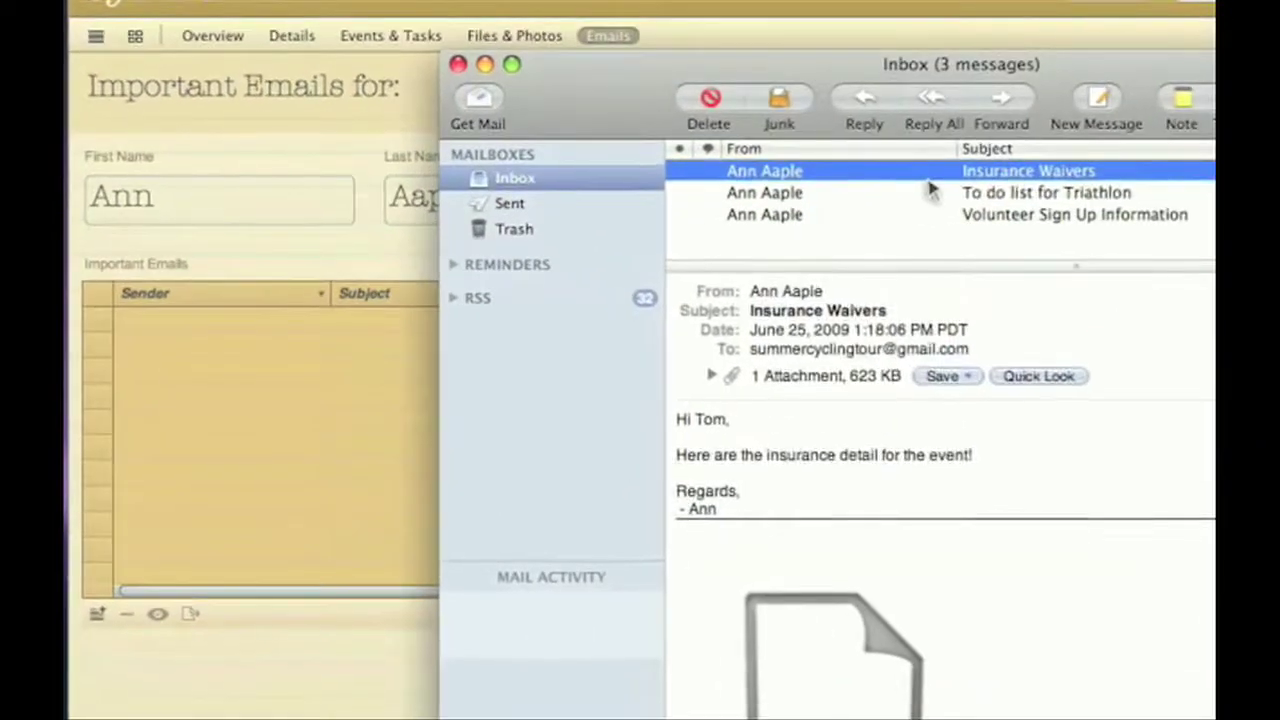
Drag all three inbox messages from Mail into Bento's Important Emails table
{"action": "left_click", "coordinate": [876, 223], "text": "shift"}
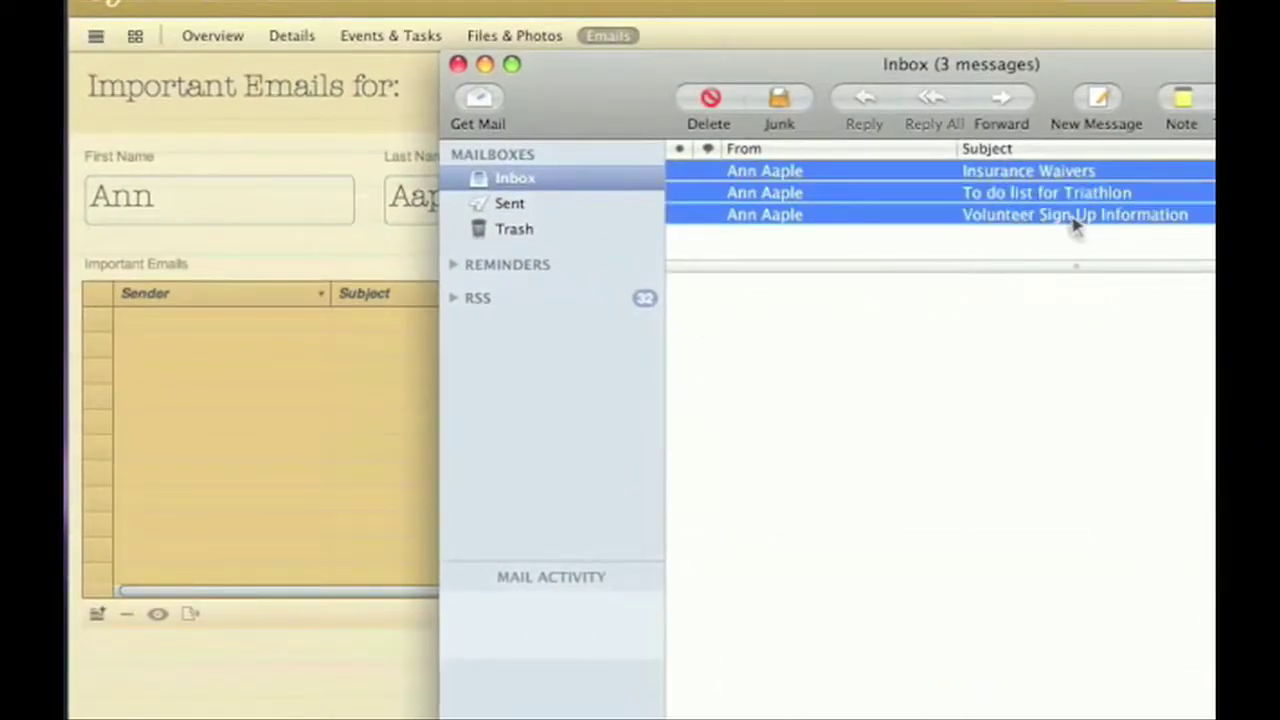
{"action": "left_click_drag", "start_coordinate": [1075, 225], "coordinate": [148, 355]}
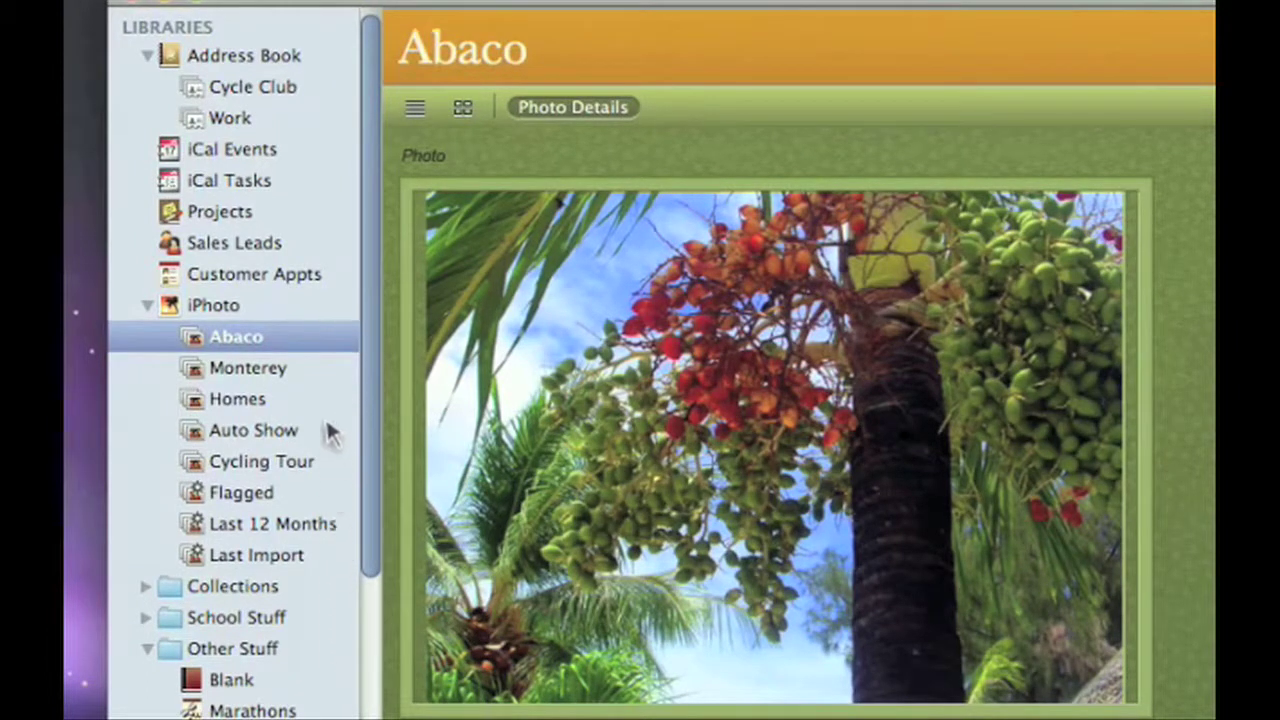
Browse the Monterey and Auto Show albums, then open the iCal Events library
{"action": "left_click", "coordinate": [330, 378]}
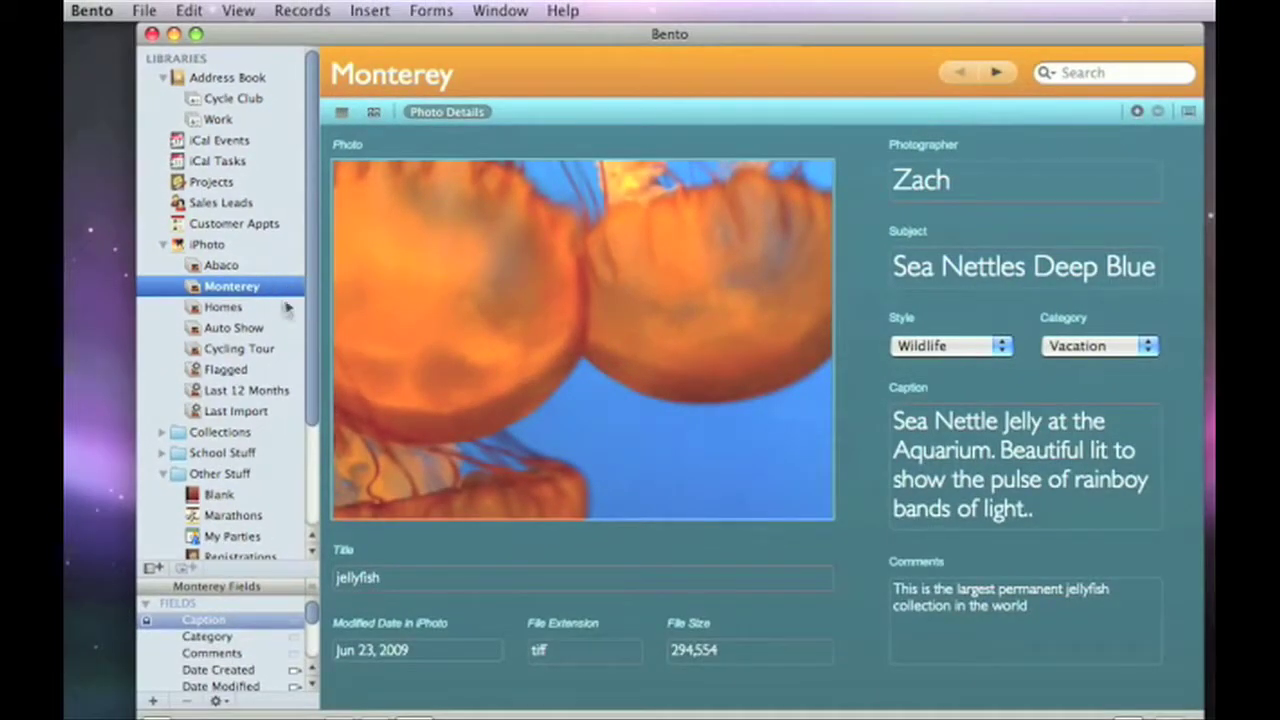
{"action": "left_click", "coordinate": [294, 331]}
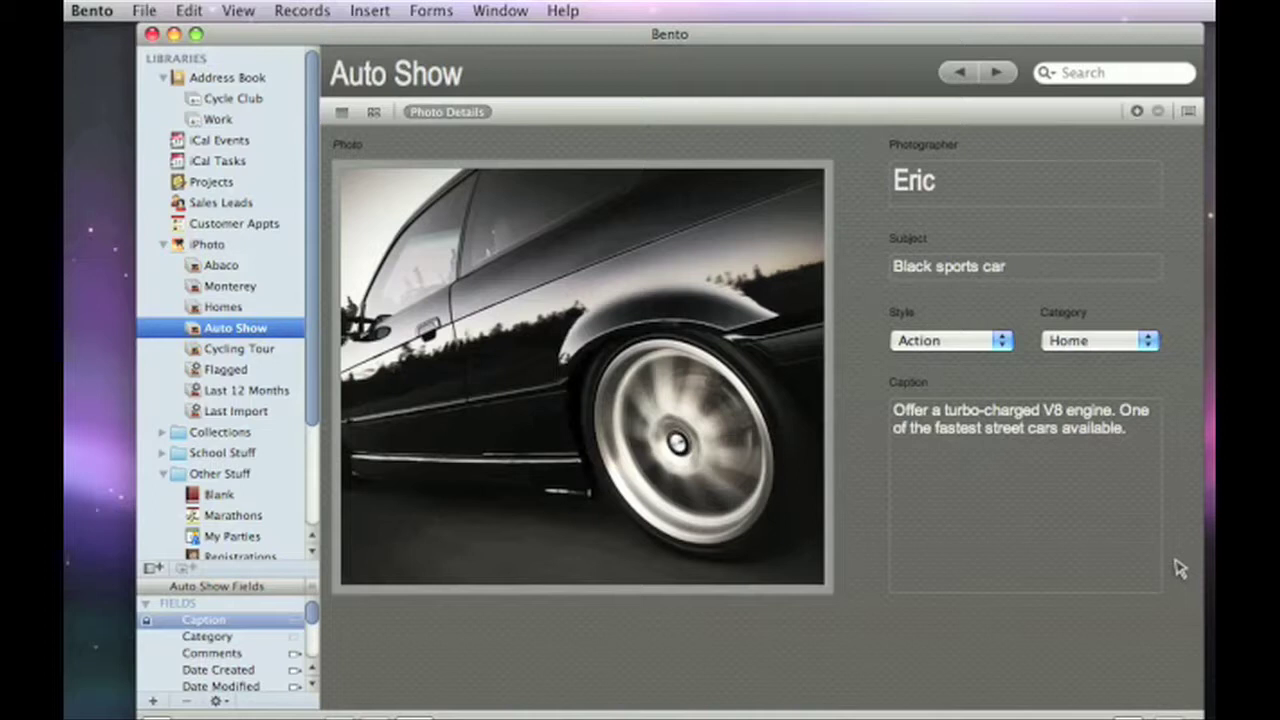
{"action": "left_click", "coordinate": [275, 142]}
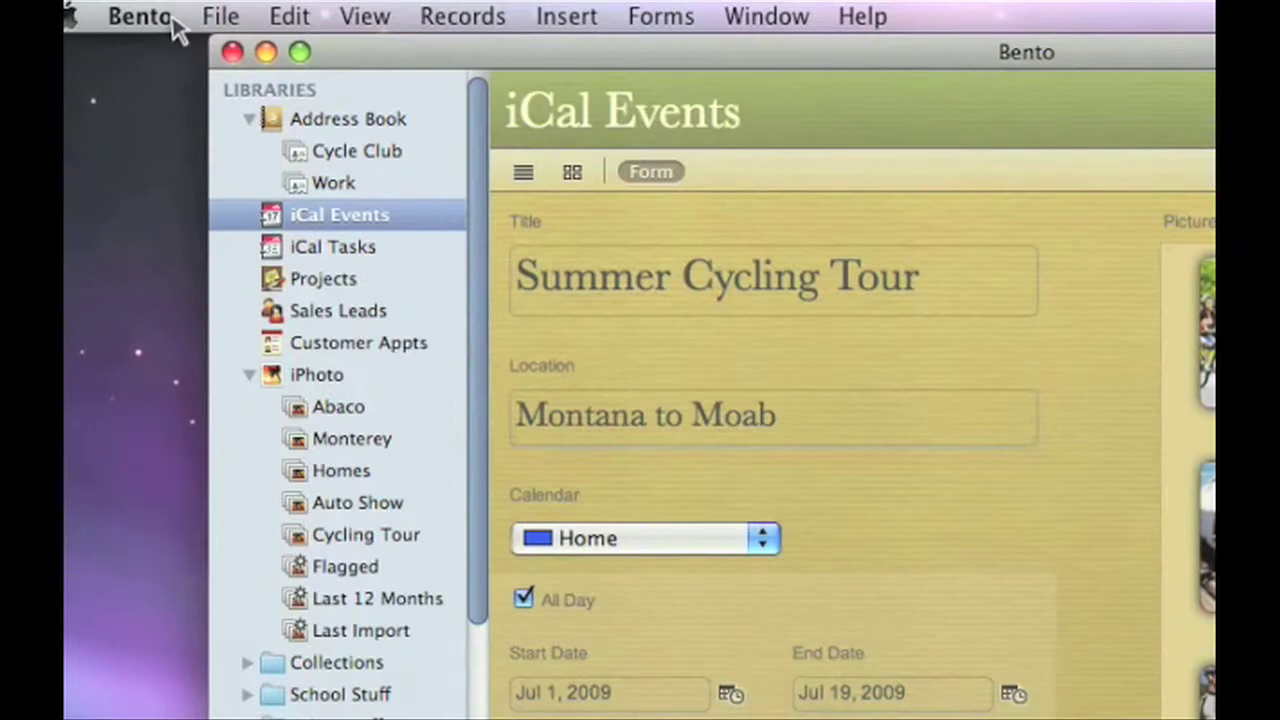
In Sharing preferences, turn on database sharing for only the selected libraries, leaving iCal Events out
{"action": "left_click", "coordinate": [171, 22]}
{"action": "left_click", "coordinate": [200, 83]}
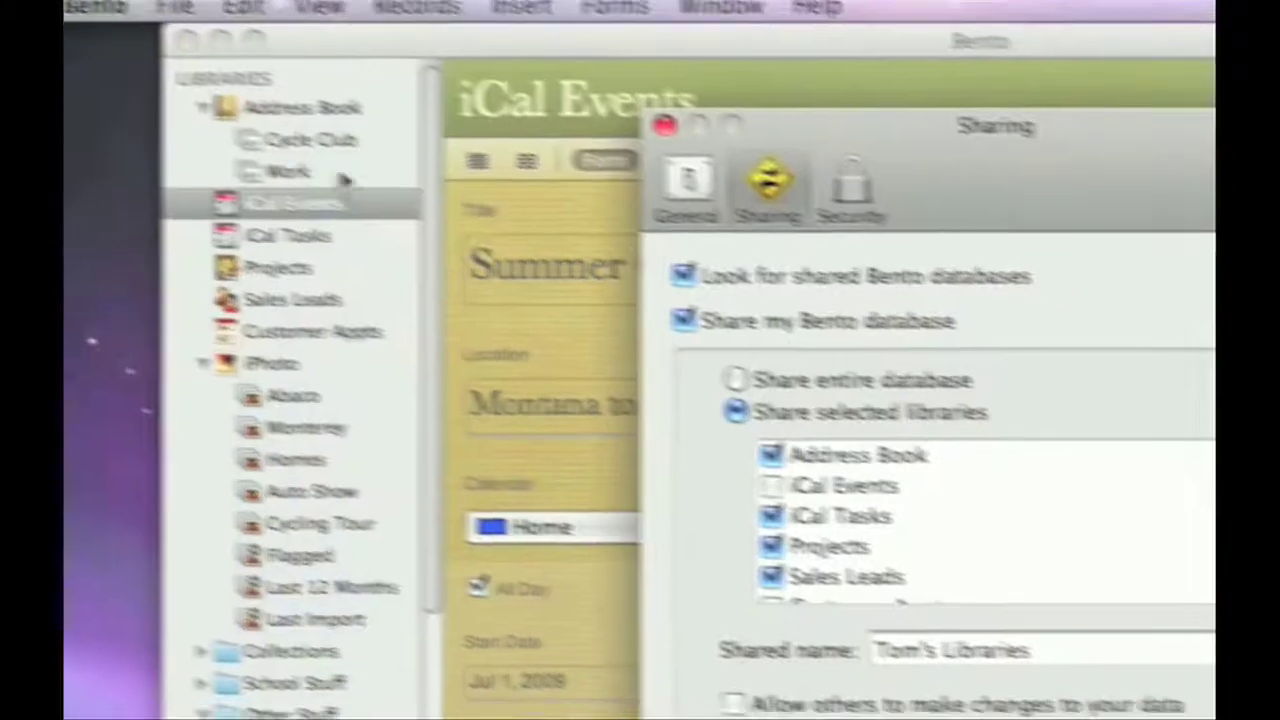
{"action": "left_click", "coordinate": [737, 374]}
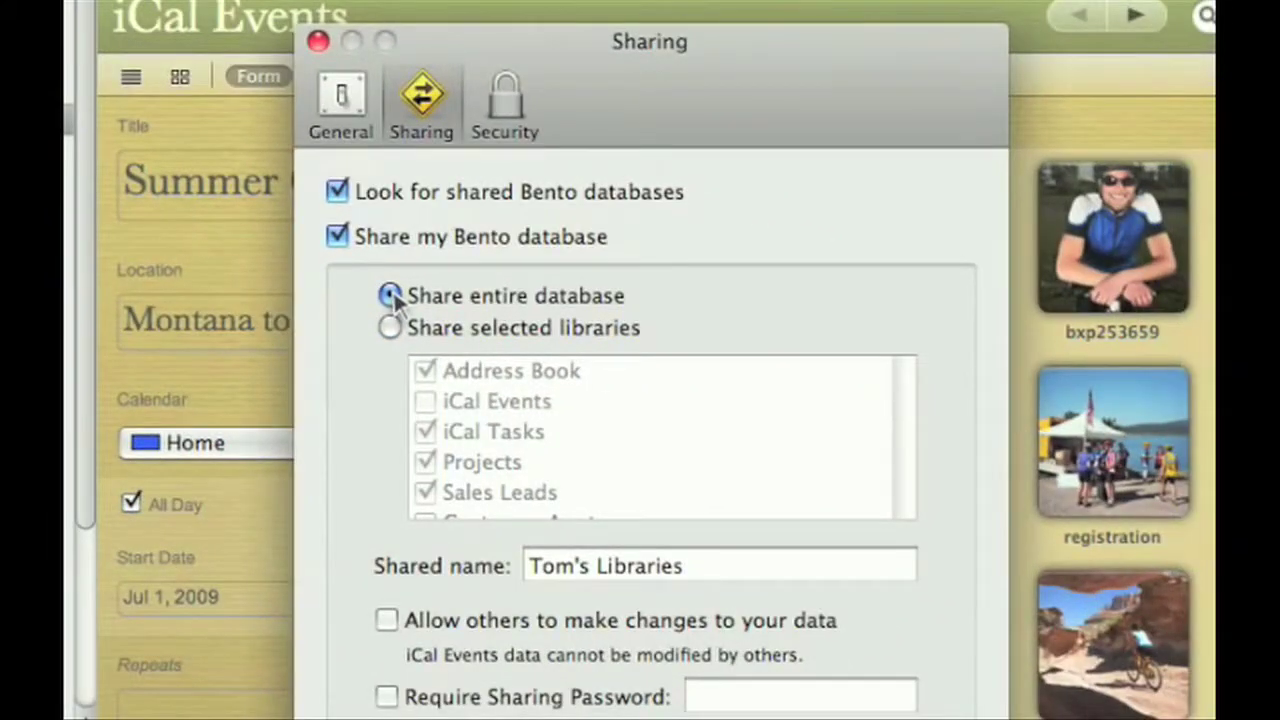
{"action": "left_click", "coordinate": [390, 328]}
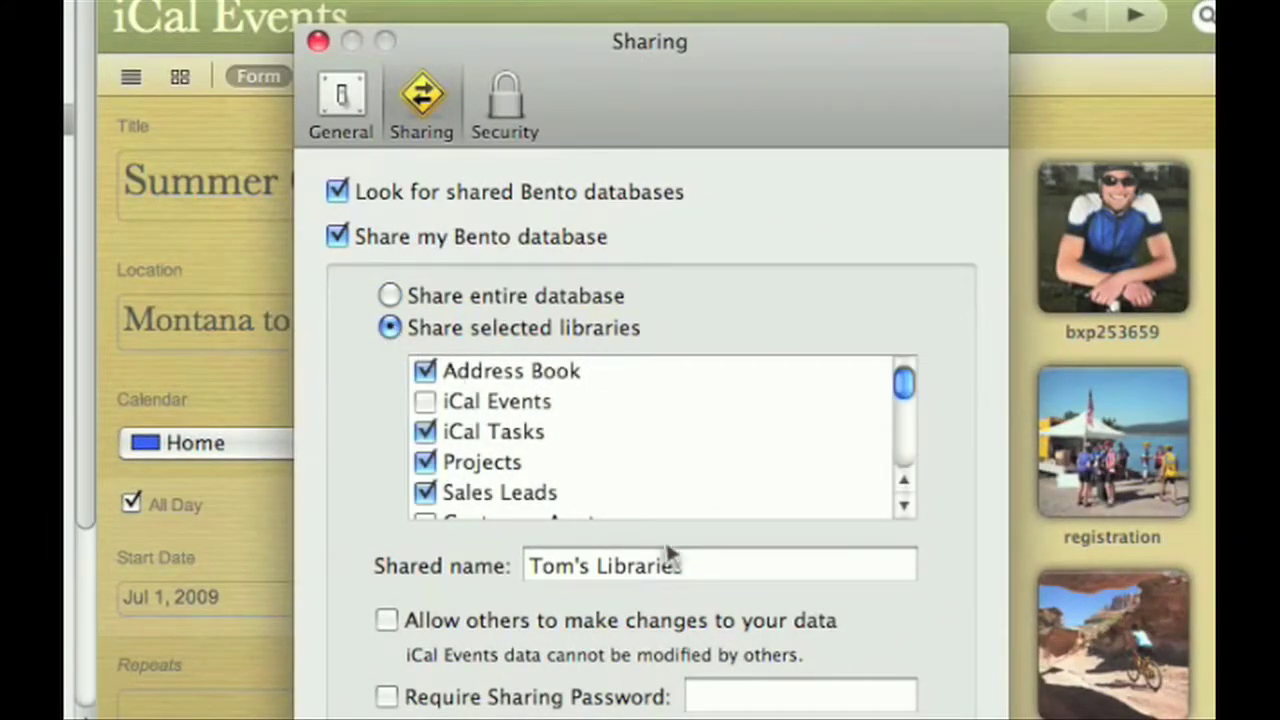
{"action": "left_click", "coordinate": [690, 568]}
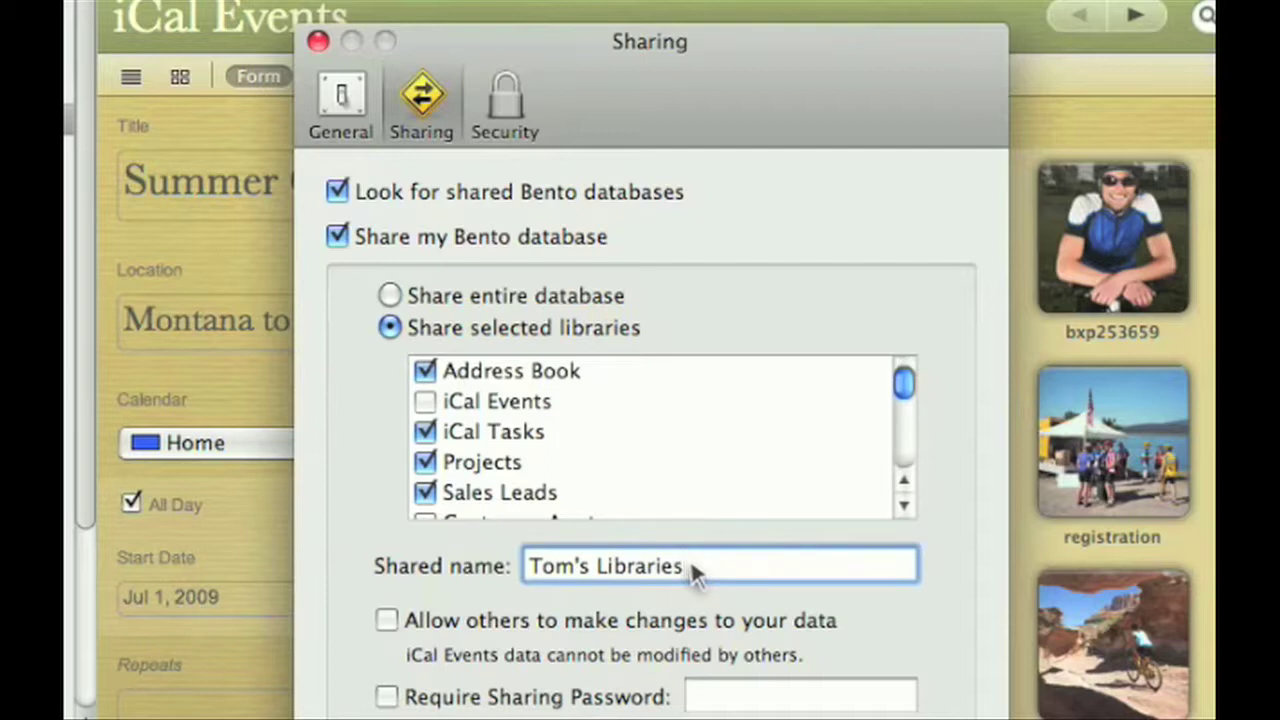
Make the share read-only and protect it with a sharing password
{"action": "left_click", "coordinate": [387, 621]}
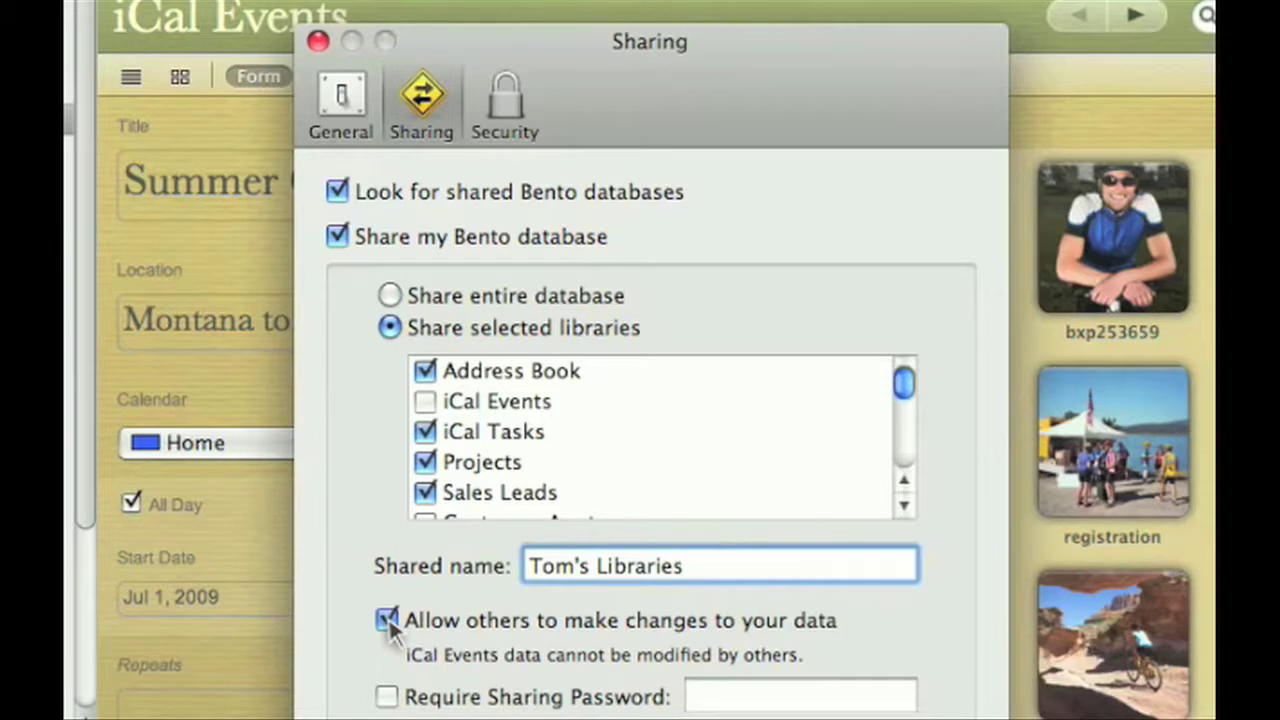
{"action": "left_click", "coordinate": [387, 621]}
{"action": "left_click", "coordinate": [829, 705]}
{"action": "type", "text": "••"}
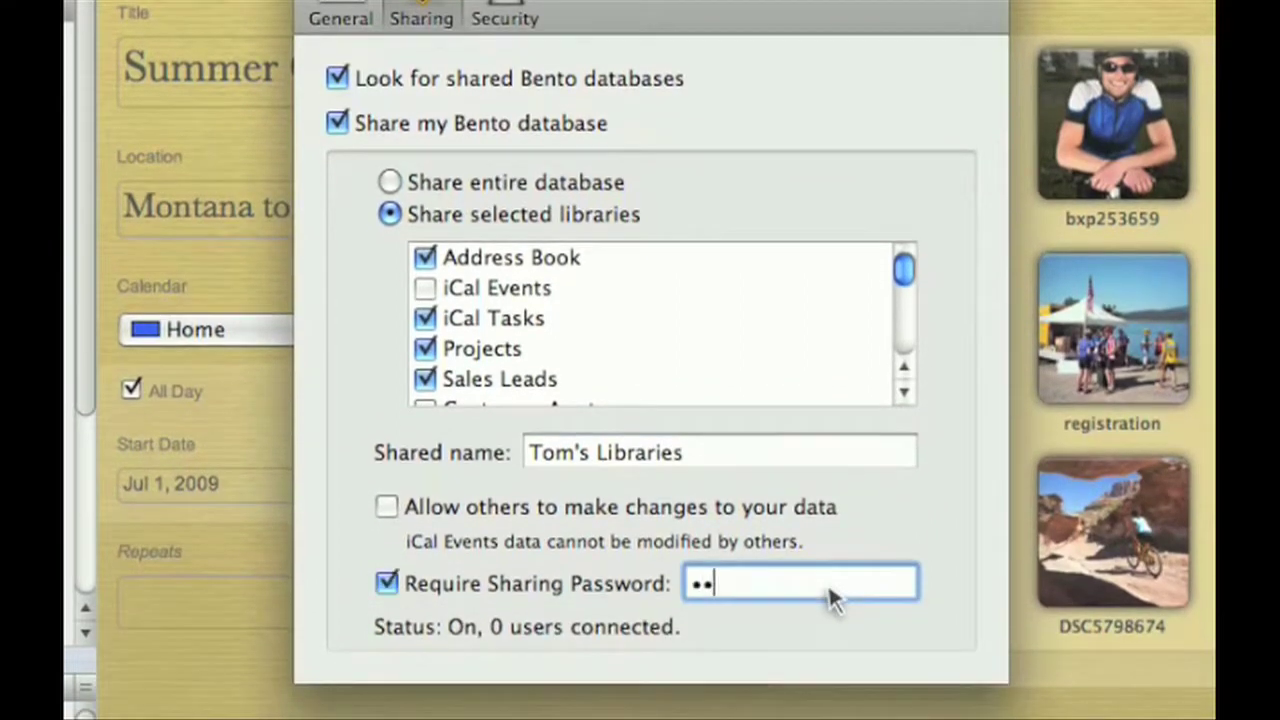
{"action": "type", "text": "••••••••"}
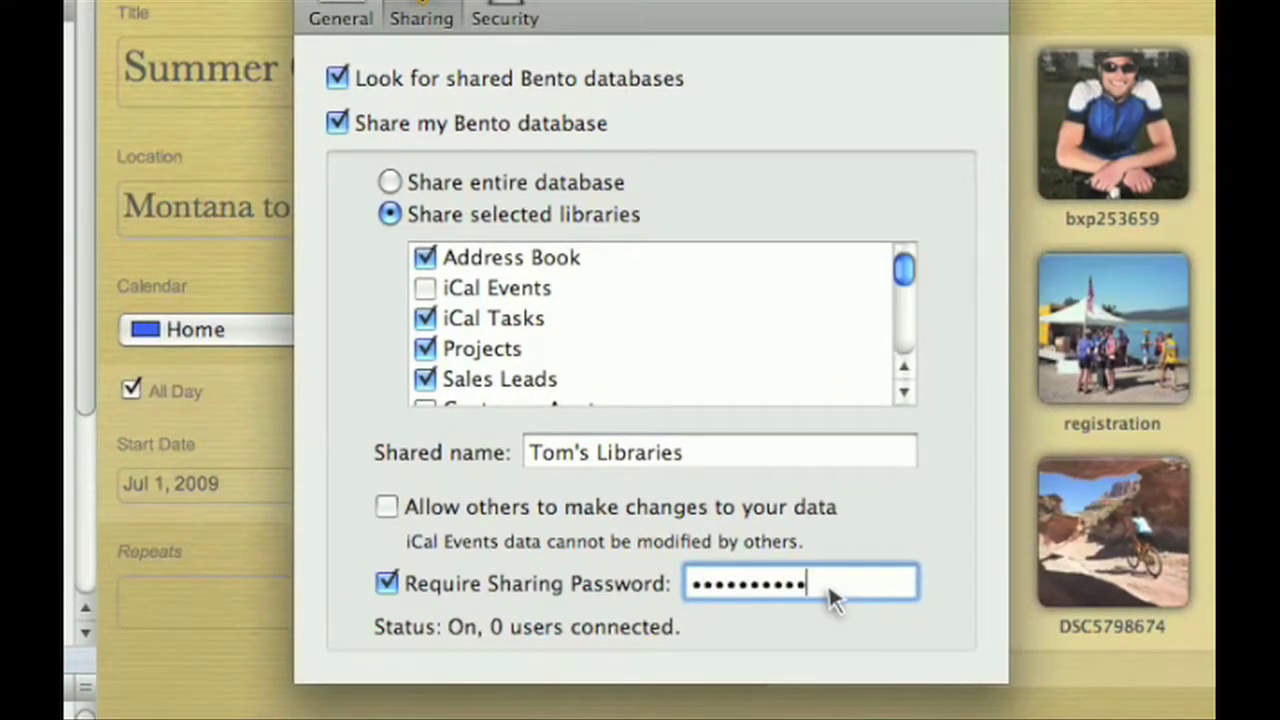